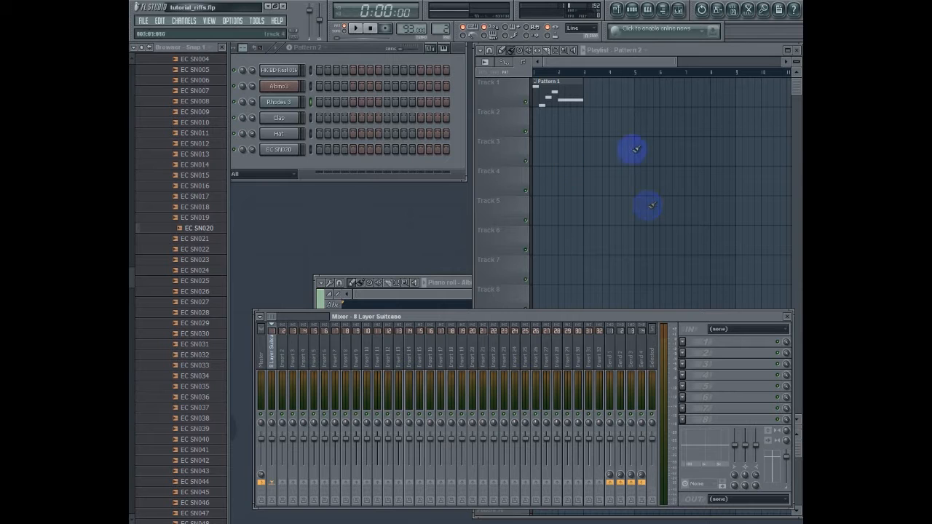
# Step: Switch to the browser and examine the major key chord chart
pyautogui.moveTo(353, 49); pyautogui.dragTo(358, 50)
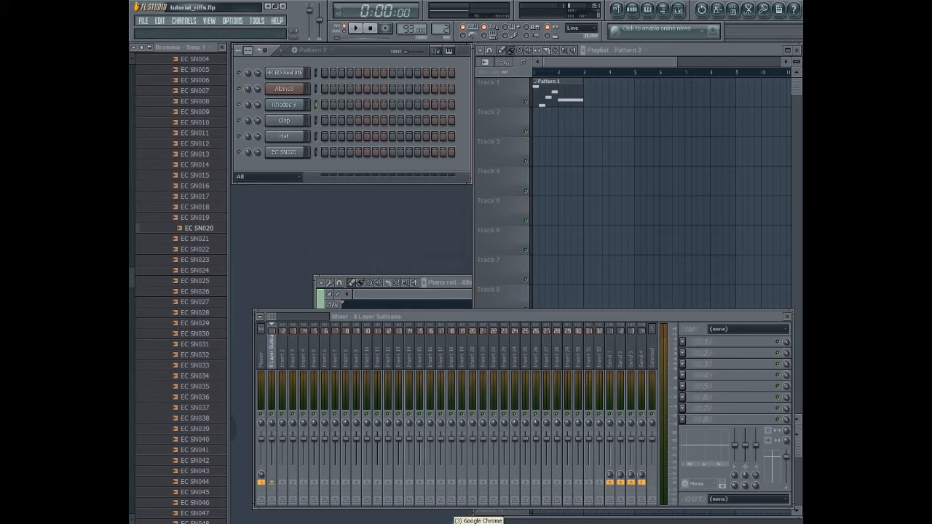
pyautogui.click(481, 518)
pyautogui.click(485, 493)
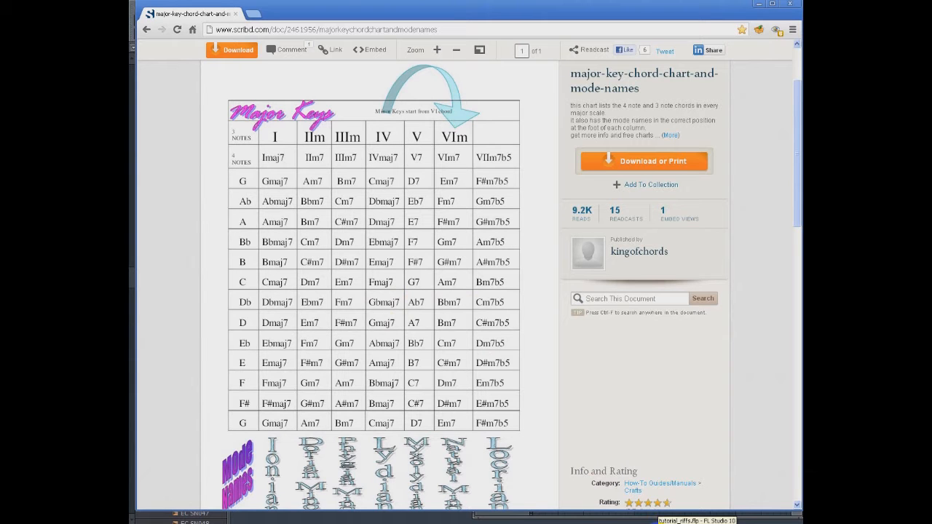
pyautogui.click(660, 523)
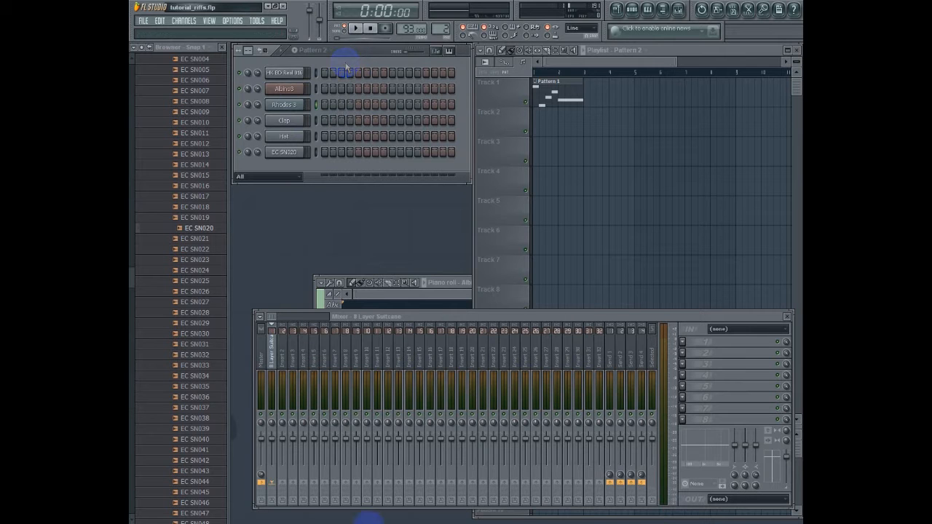
pyautogui.click(462, 523)
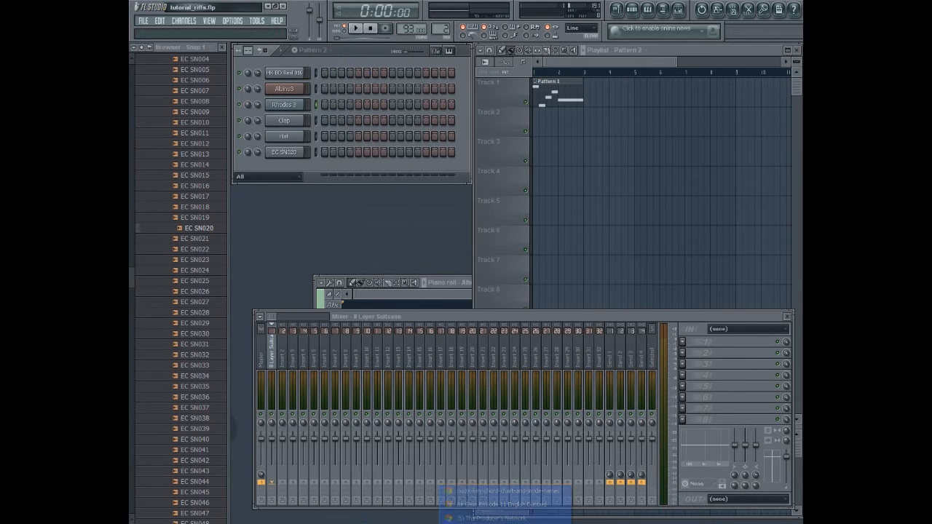
pyautogui.click(470, 492)
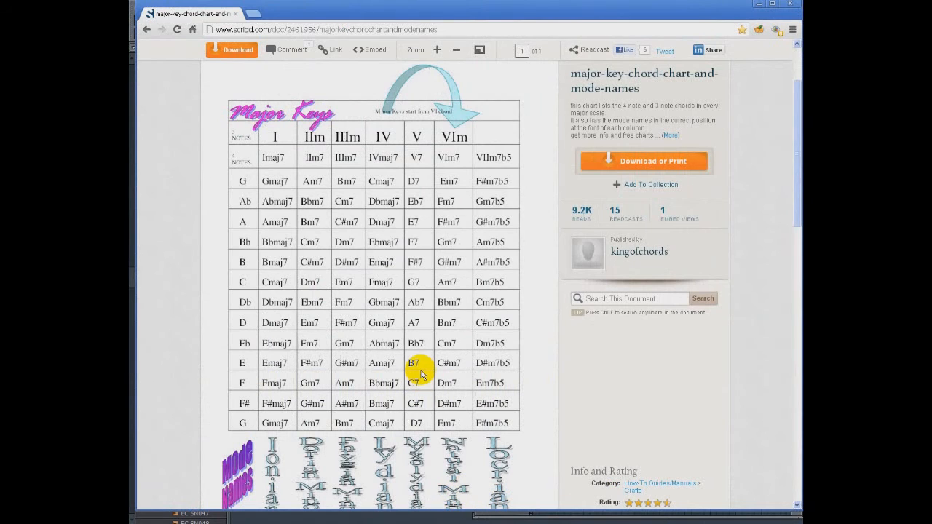
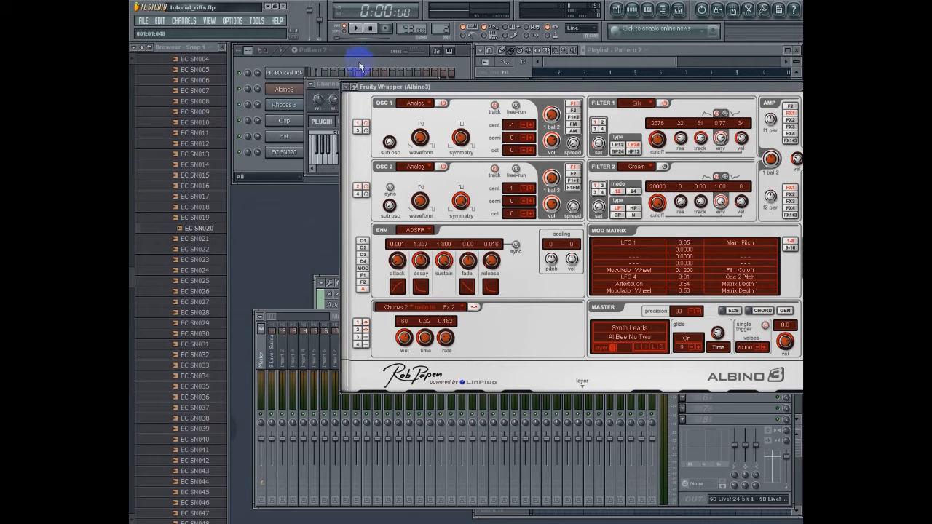
# Step: Bring the FL Studio playlist to the front, select Pattern 1 and listen to its riff
pyautogui.click(328, 85)
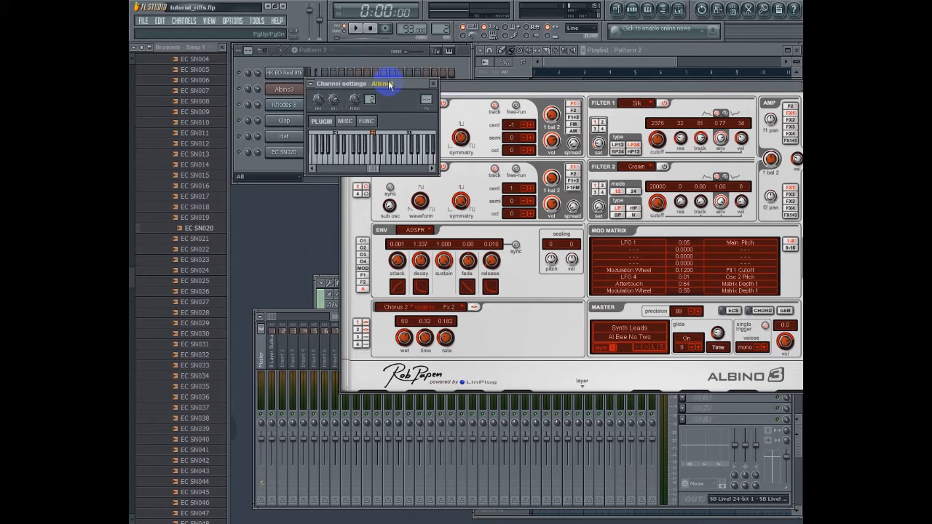
pyautogui.click(355, 58)
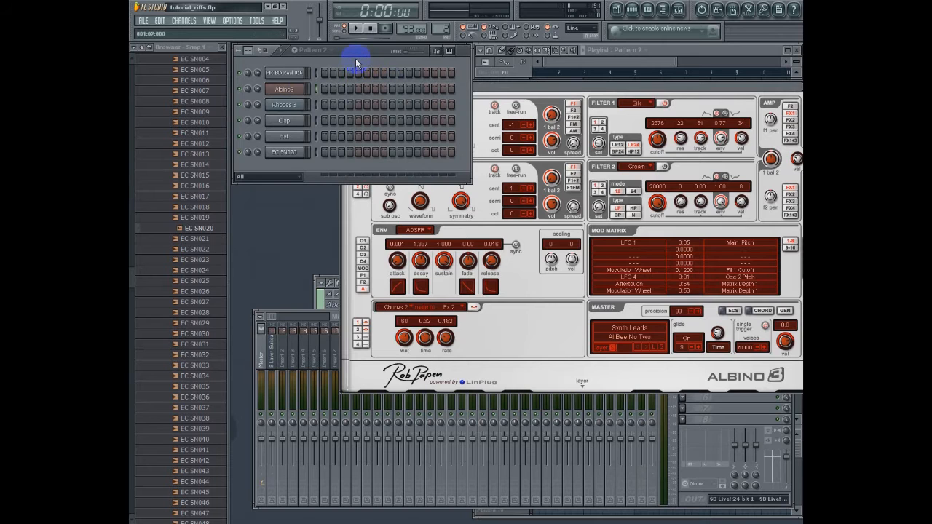
pyautogui.click(597, 63)
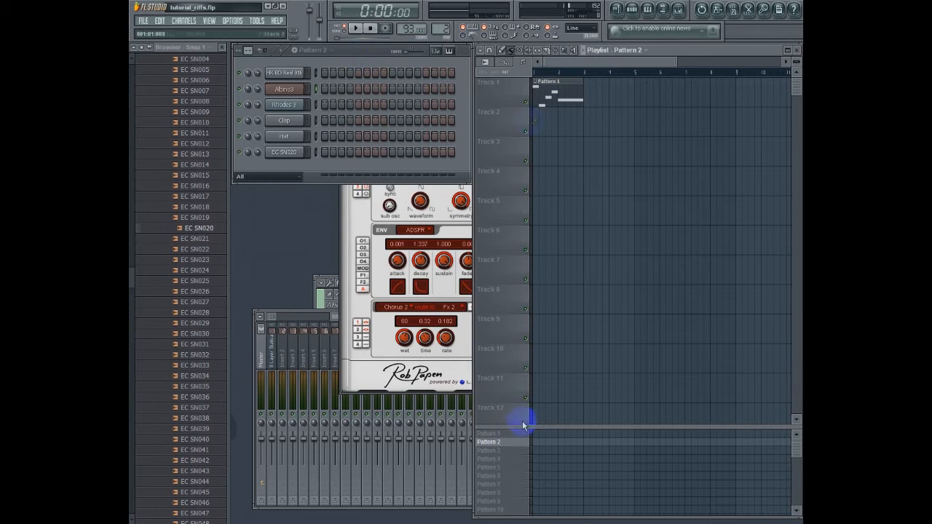
pyautogui.click(505, 434)
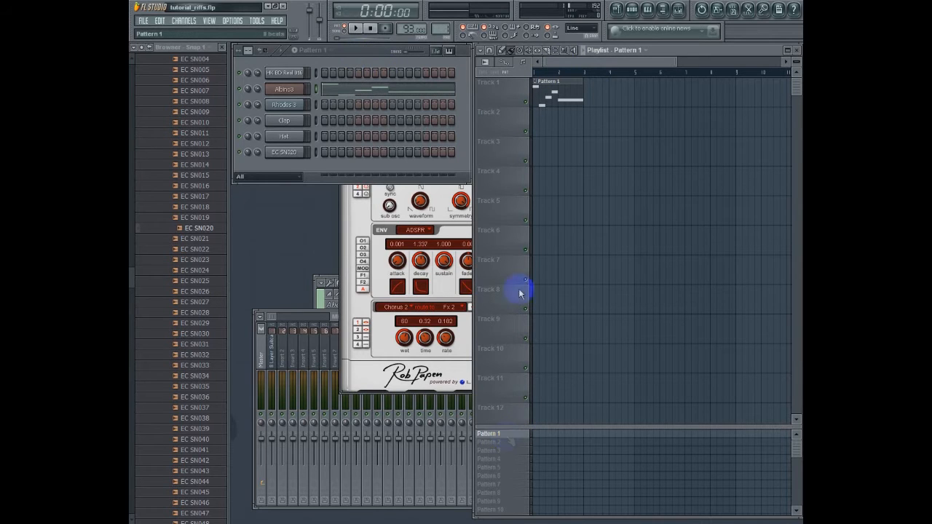
pyautogui.click(355, 29)
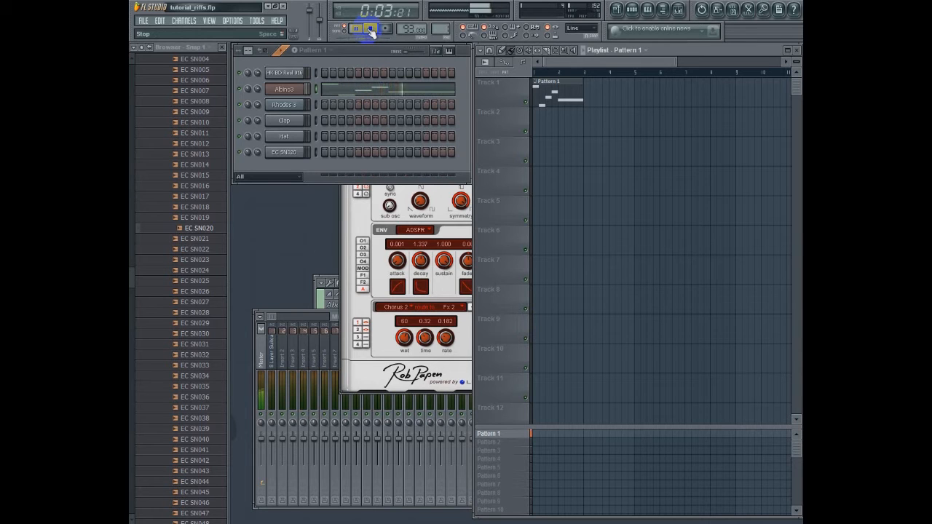
pyautogui.click(370, 30)
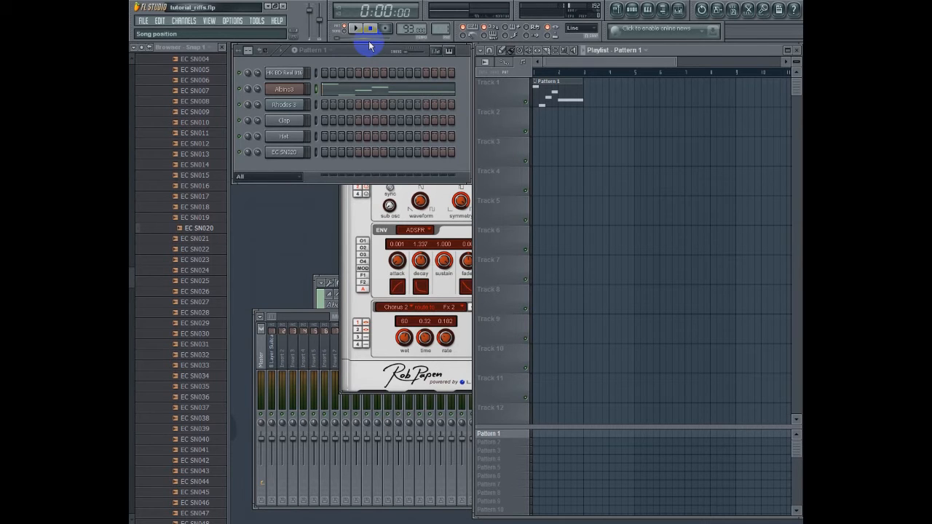
# Step: Open the Albino3 piano roll for Pattern 1 and set the global snap to 1/6 step
pyautogui.press('F7')
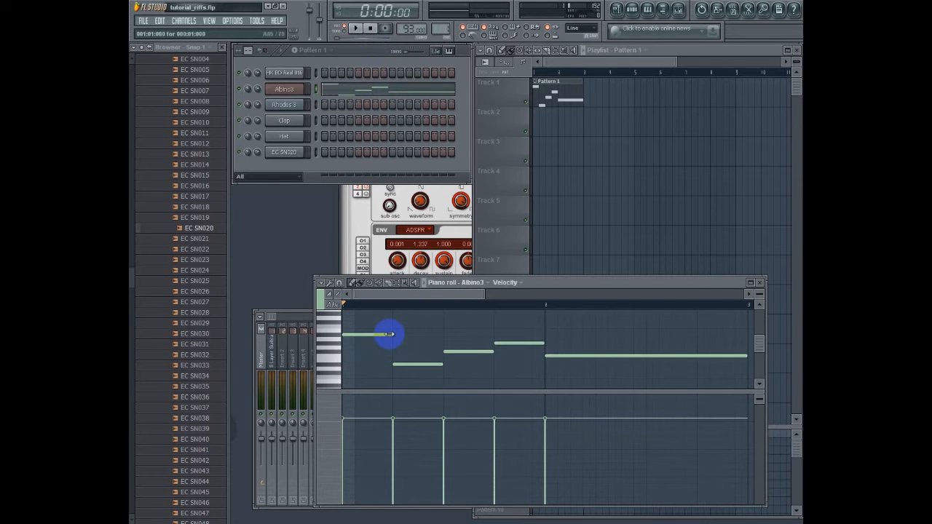
pyautogui.click(588, 28)
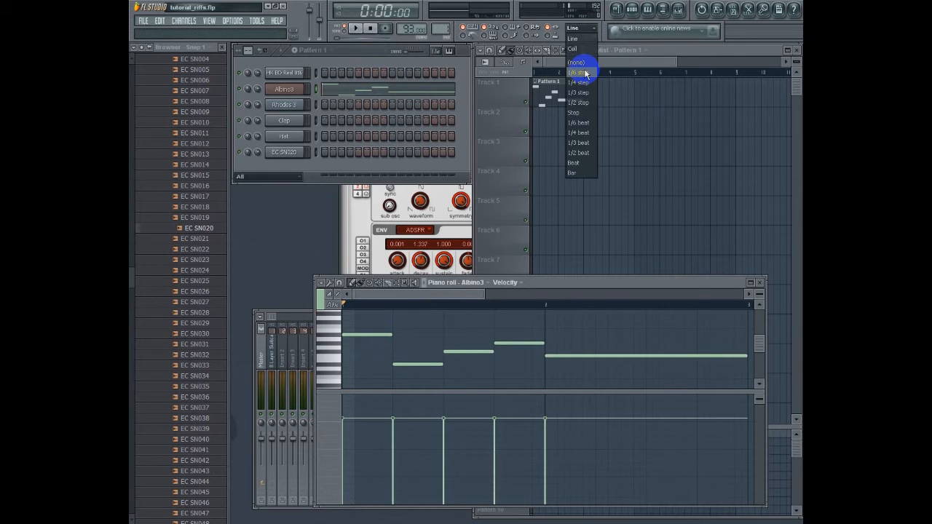
pyautogui.click(585, 73)
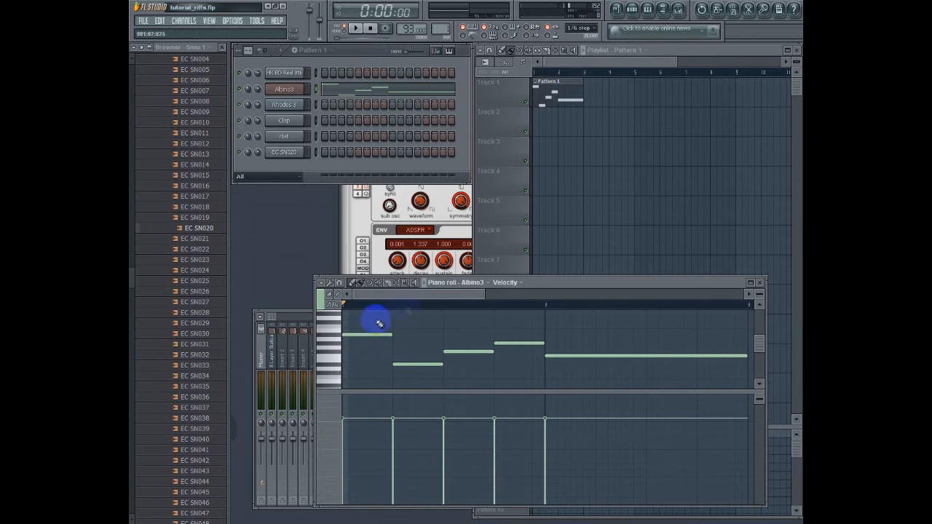
pyautogui.click(338, 303)
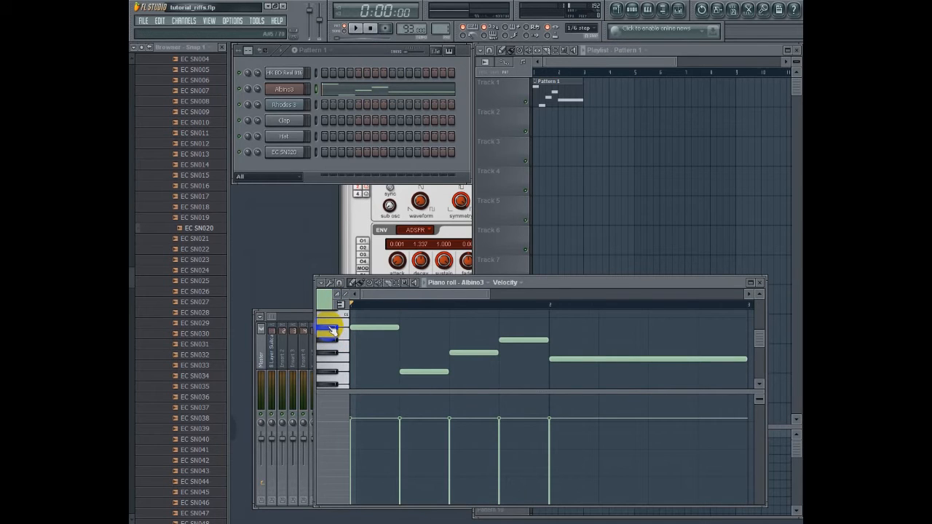
pyautogui.click(331, 330)
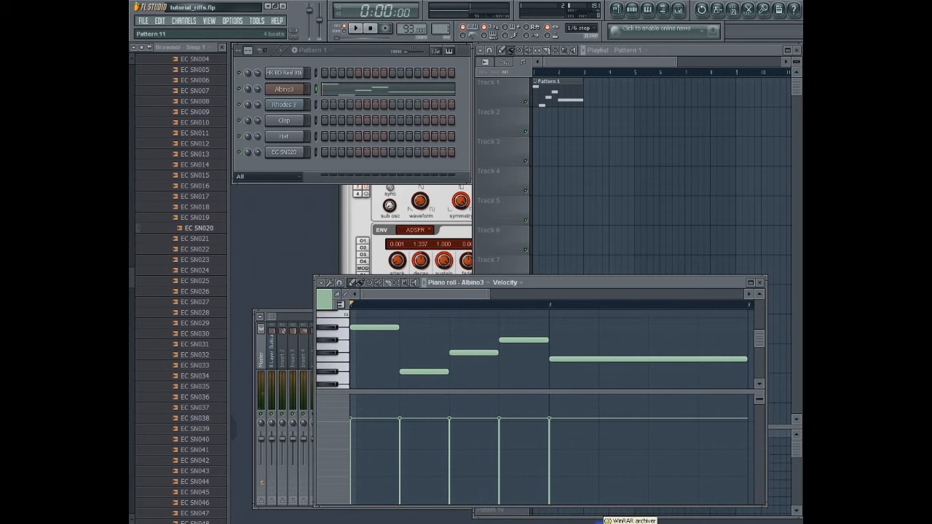
# Step: Check the channel settings of Rhodes 3 and Albino3, including their miscellaneous options
pyautogui.click(283, 105)
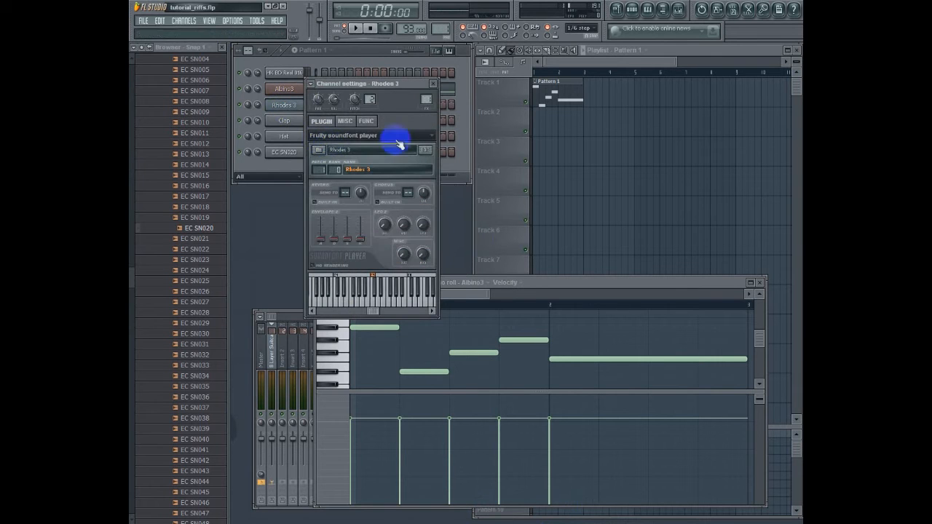
pyautogui.click(347, 122)
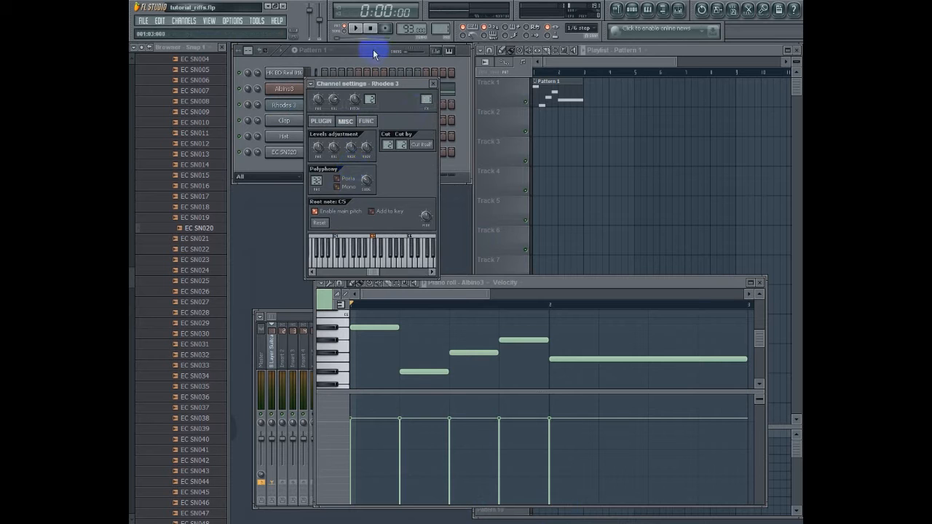
pyautogui.click(281, 89)
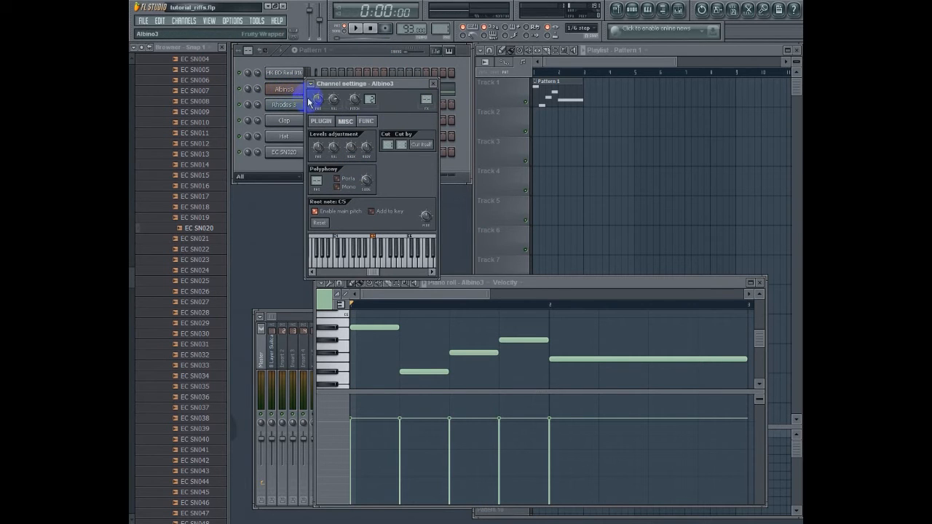
pyautogui.click(321, 121)
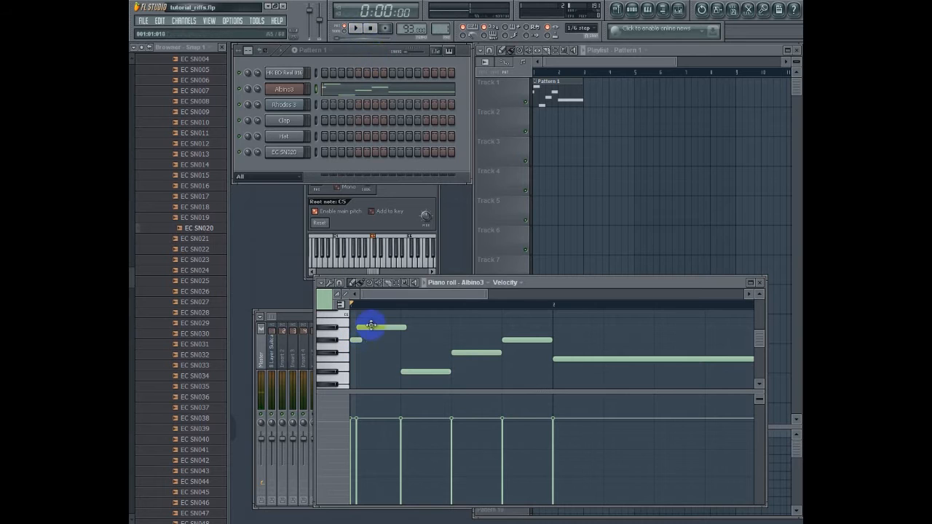
# Step: Embellish the Albino3 riff in Pattern 1 with short lead-in notes before the first and third long notes
pyautogui.click(357, 341)
pyautogui.click(360, 328)
pyautogui.click(458, 340)
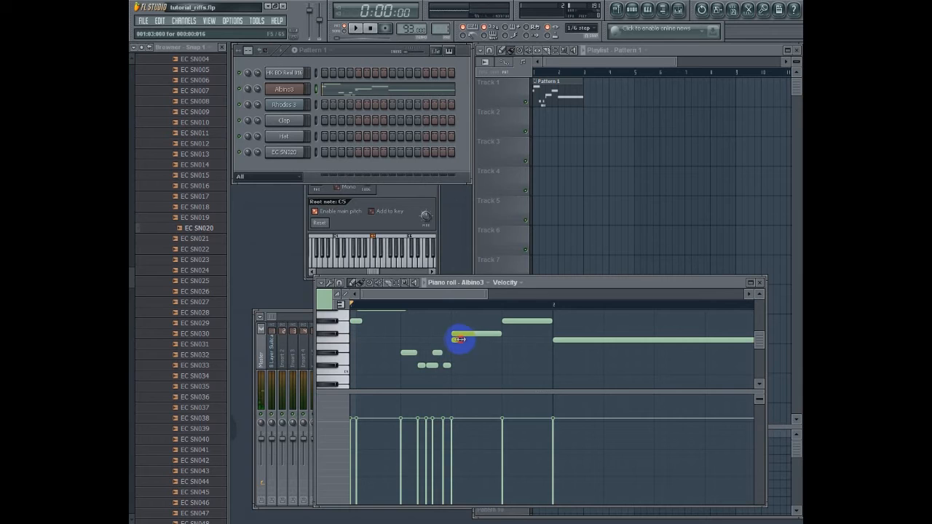
pyautogui.moveTo(463, 340); pyautogui.dragTo(502, 333)
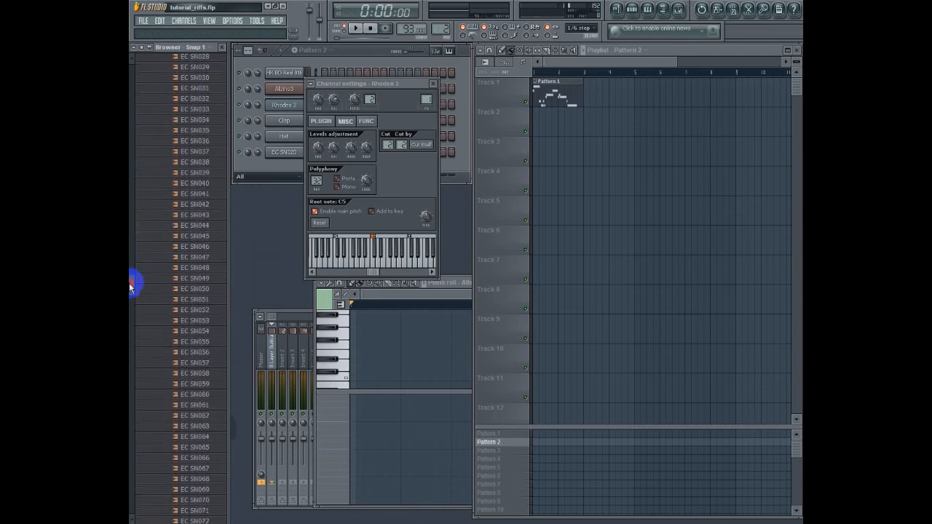
pyautogui.scroll(-5, 133, 288)
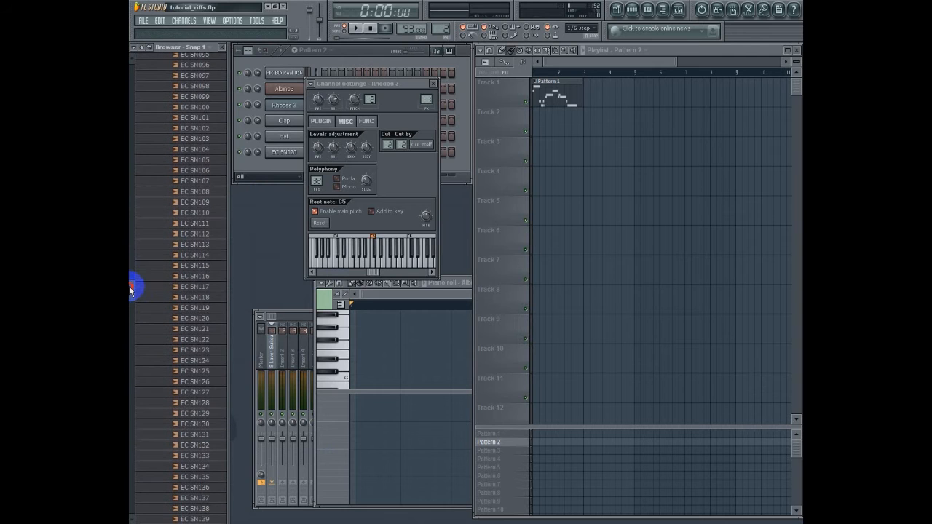
pyautogui.scroll(10, 131, 288)
pyautogui.click(279, 166)
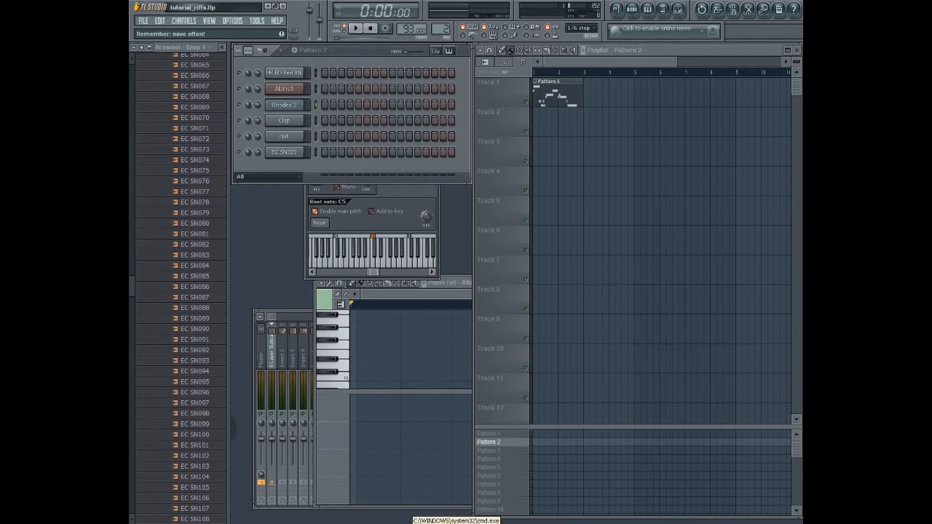
# Step: Consult the major key chord chart in the browser again and return to FL Studio
pyautogui.click(478, 523)
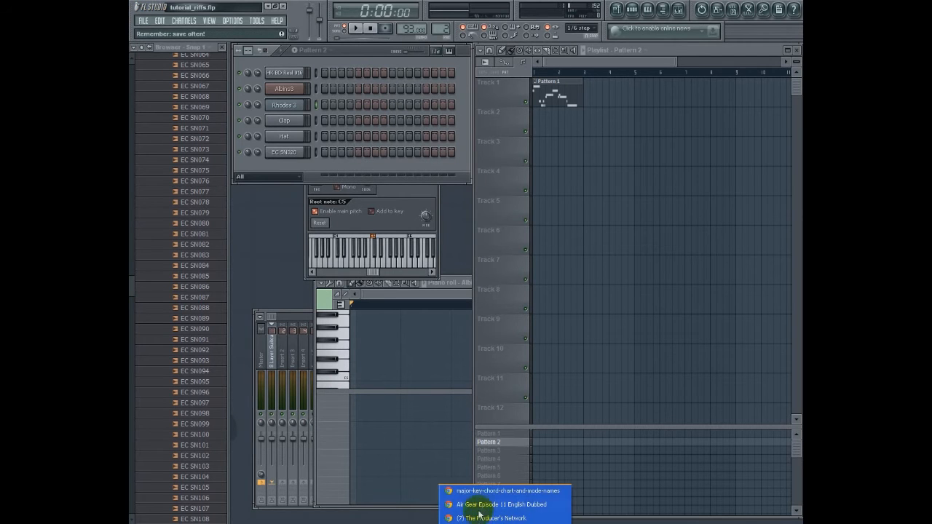
pyautogui.click(489, 495)
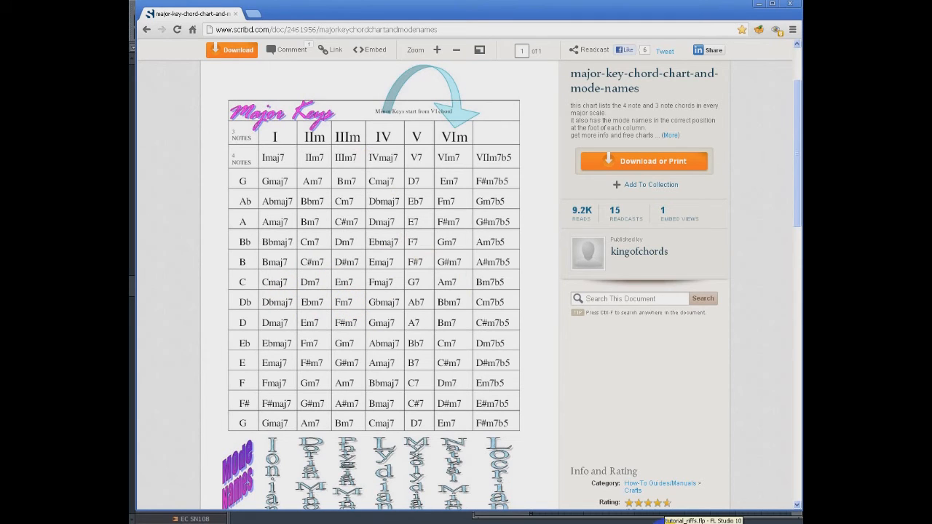
pyautogui.click(659, 523)
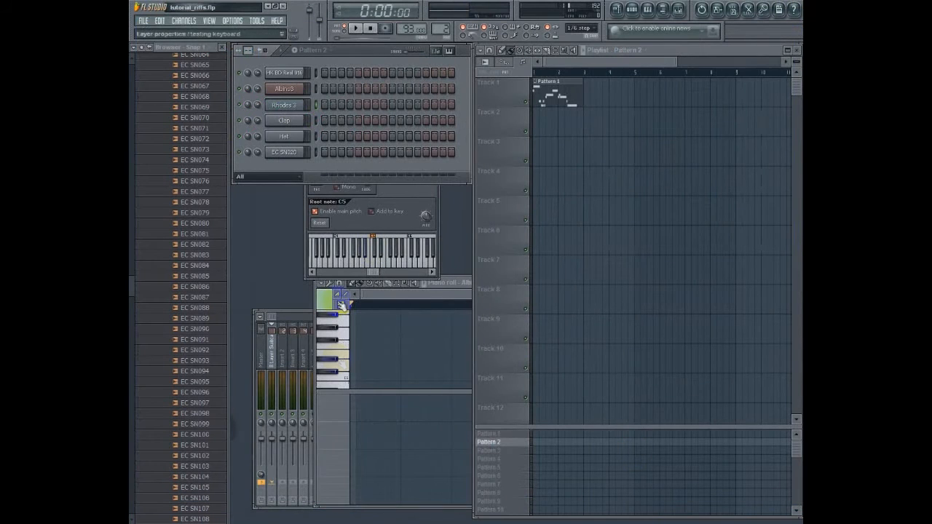
# Step: Draw a one-bar D#5 note at the start of Pattern 2 in the Albino3 piano roll
pyautogui.click(340, 428)
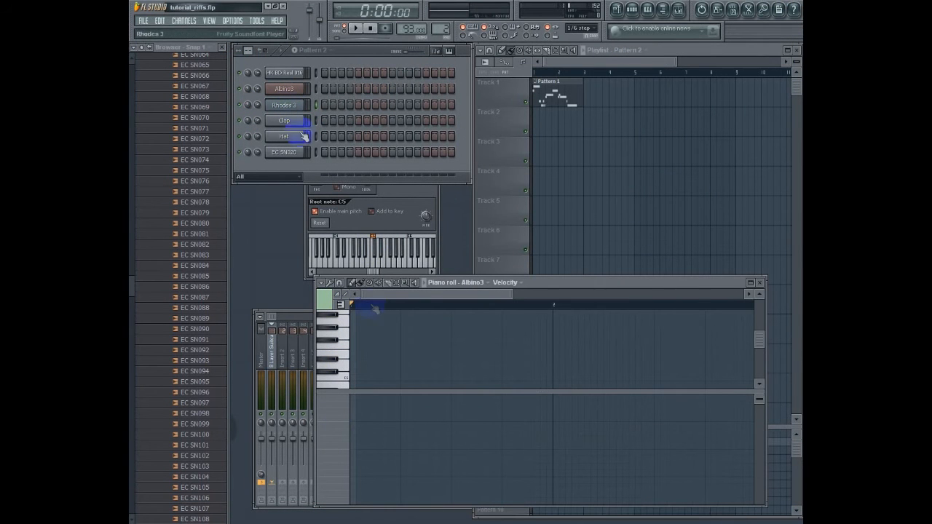
pyautogui.scroll(-3, 355, 359)
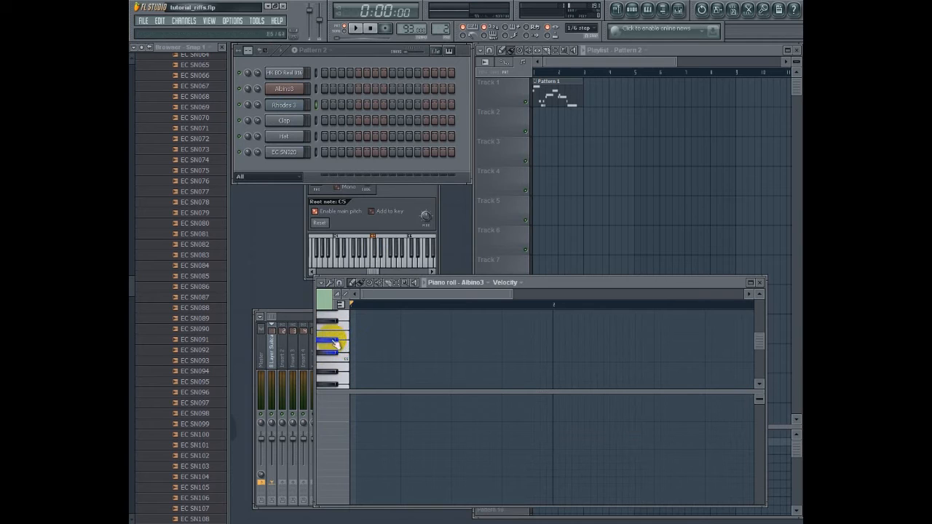
pyautogui.click(357, 340)
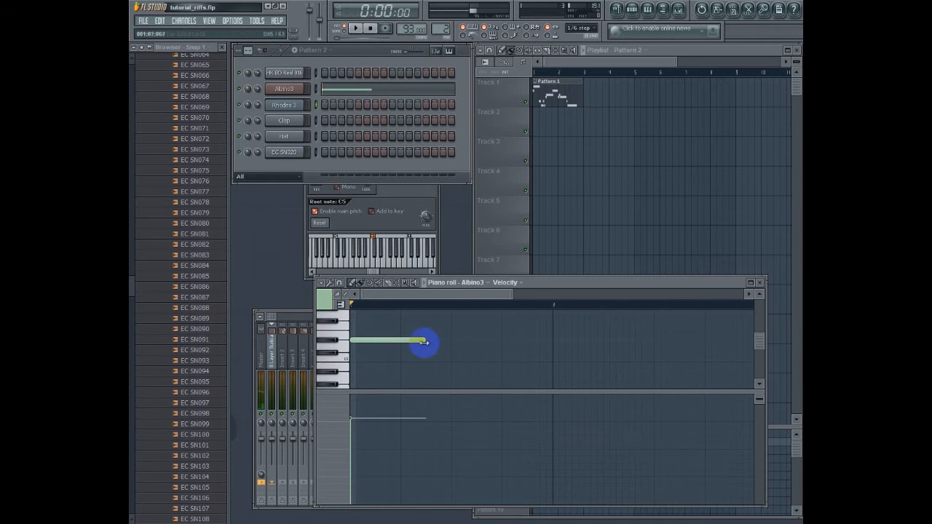
pyautogui.moveTo(427, 342); pyautogui.dragTo(552, 342)
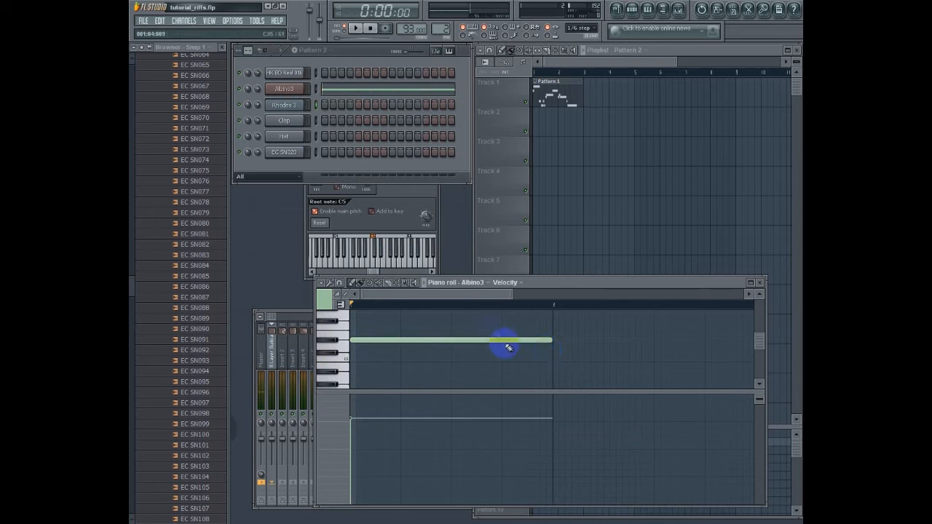
# Step: Move the D#5 note from Albino3 to Rhodes 3 in Pattern 2 and open the Rhodes 3 piano roll
pyautogui.rightClick(305, 86)
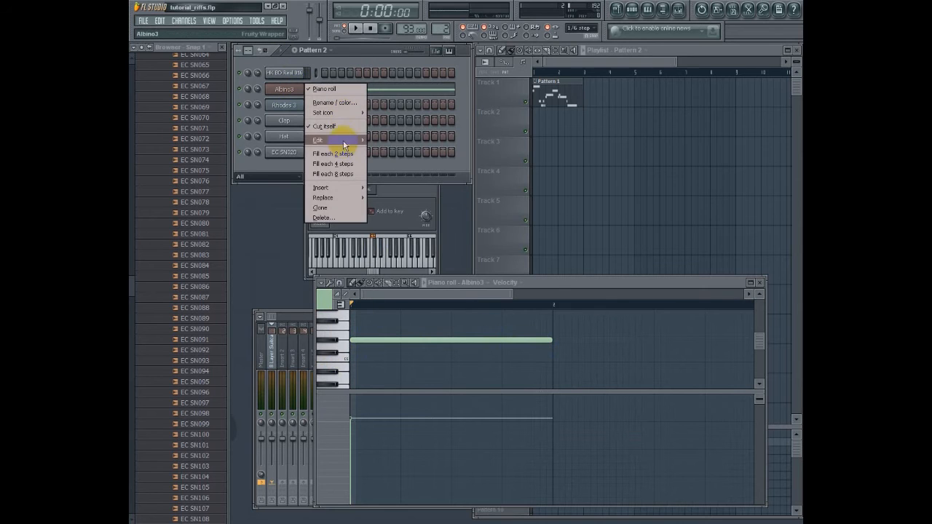
pyautogui.click(375, 140)
pyautogui.click(300, 108)
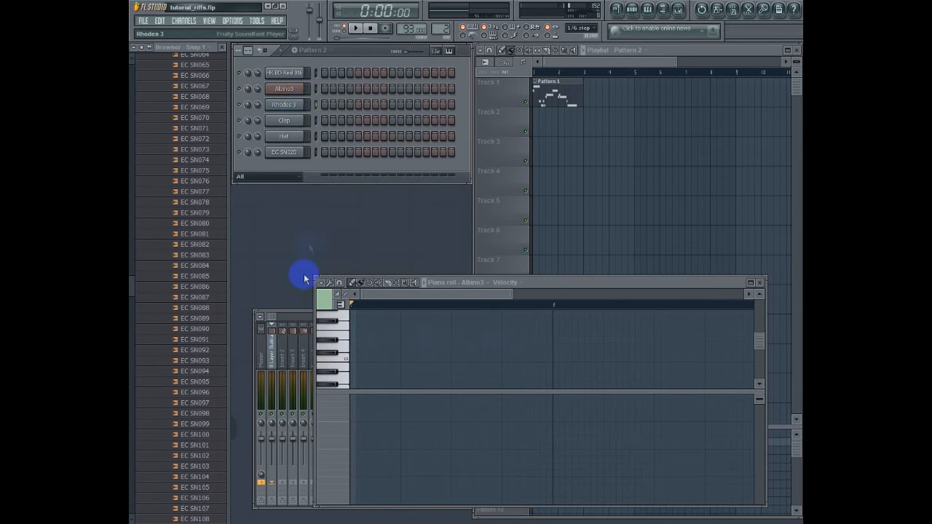
pyautogui.rightClick(294, 105)
pyautogui.moveTo(327, 156)
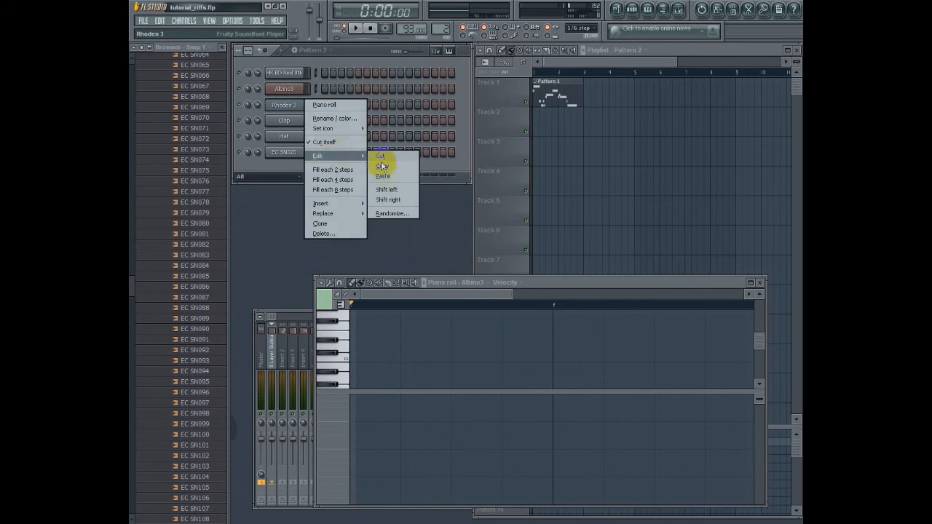
pyautogui.click(383, 177)
pyautogui.click(371, 108)
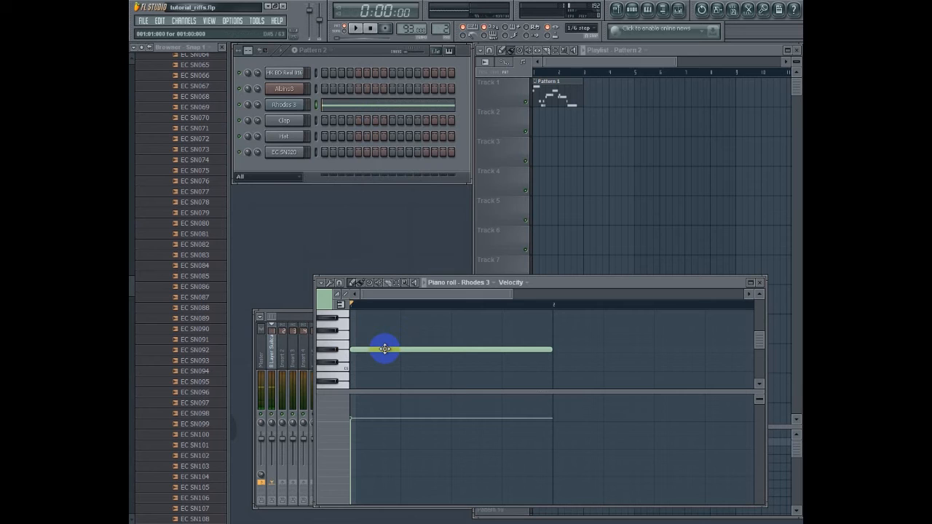
# Step: Stack one-bar F#5, A#5, C#6 and F6 notes above the D#5 note in the Rhodes 3 piano roll
pyautogui.click(344, 352)
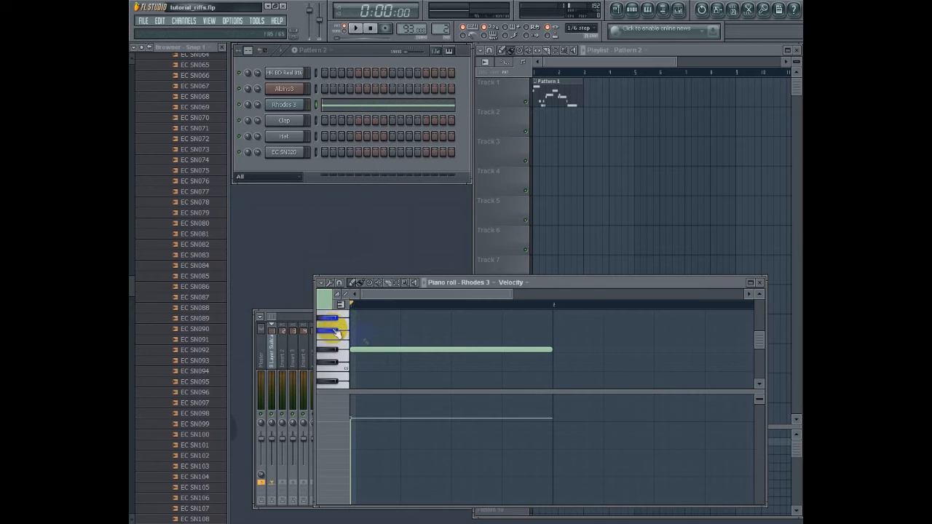
pyautogui.click(353, 331)
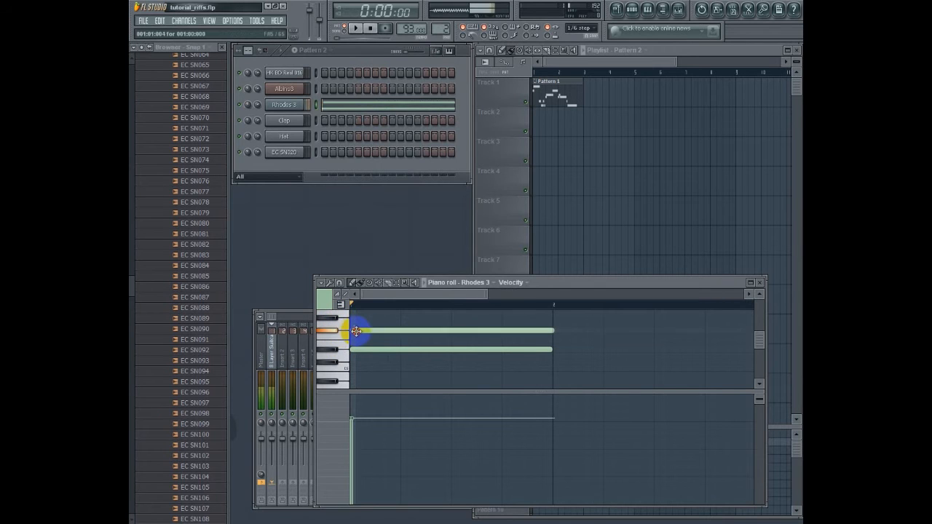
pyautogui.scroll(1, 357, 332)
pyautogui.scroll(2, 357, 335)
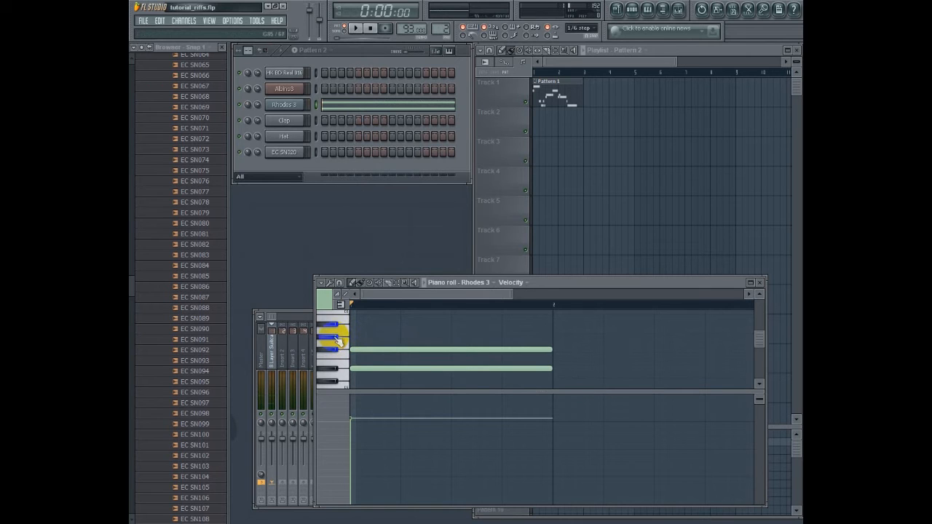
pyautogui.click(353, 325)
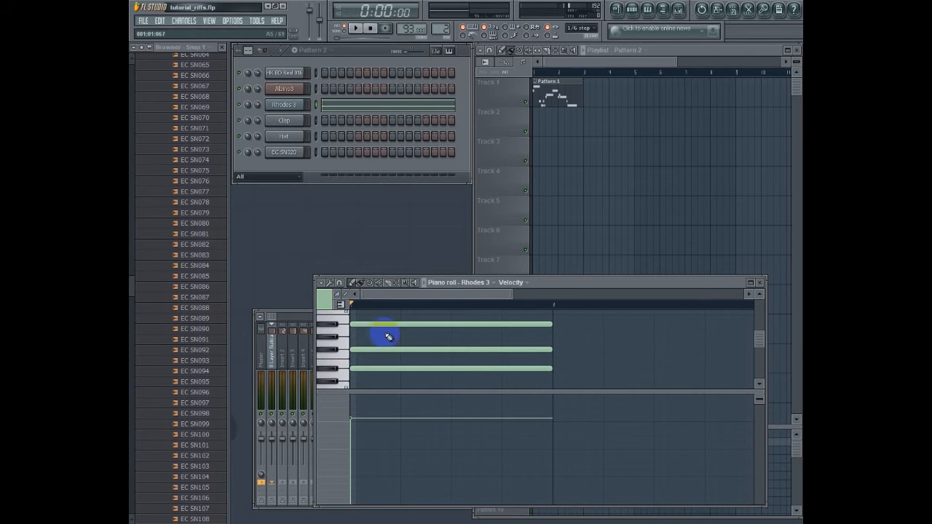
pyautogui.scroll(3, 389, 337)
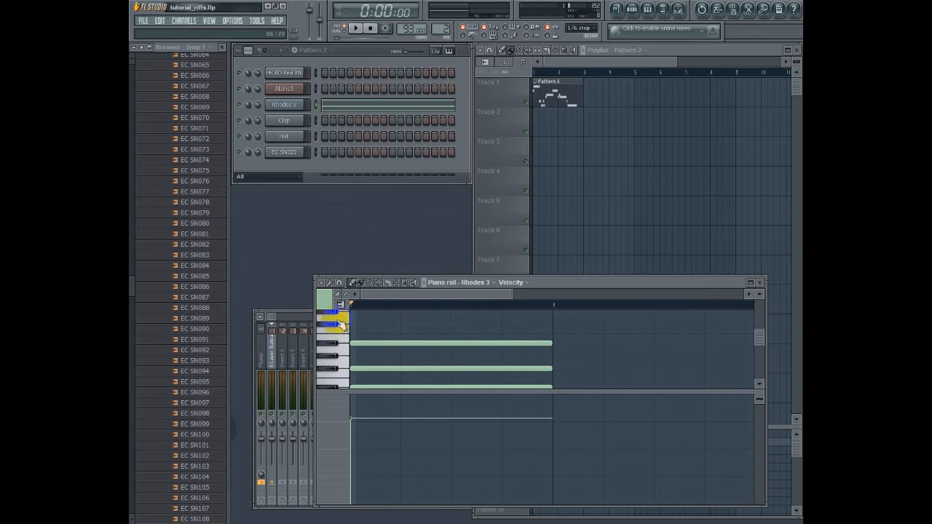
pyautogui.click(356, 327)
pyautogui.scroll(2, 361, 328)
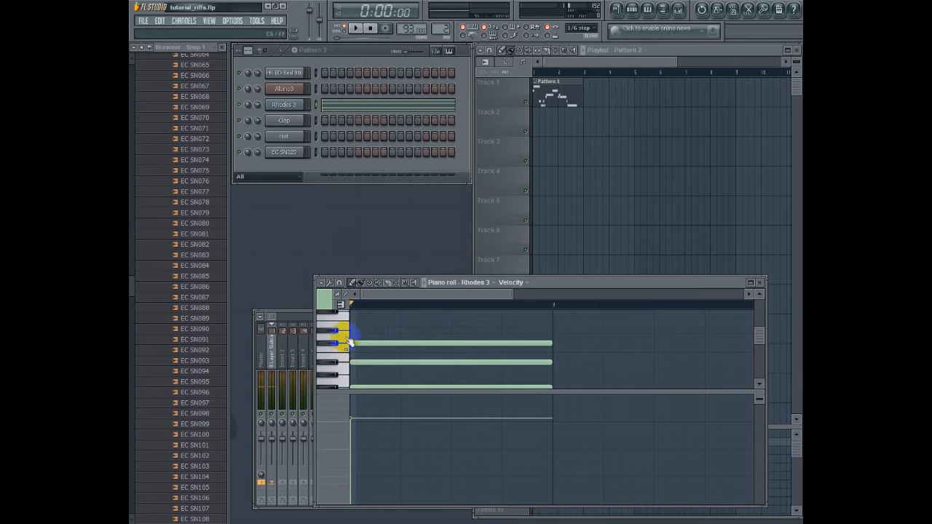
pyautogui.click(354, 323)
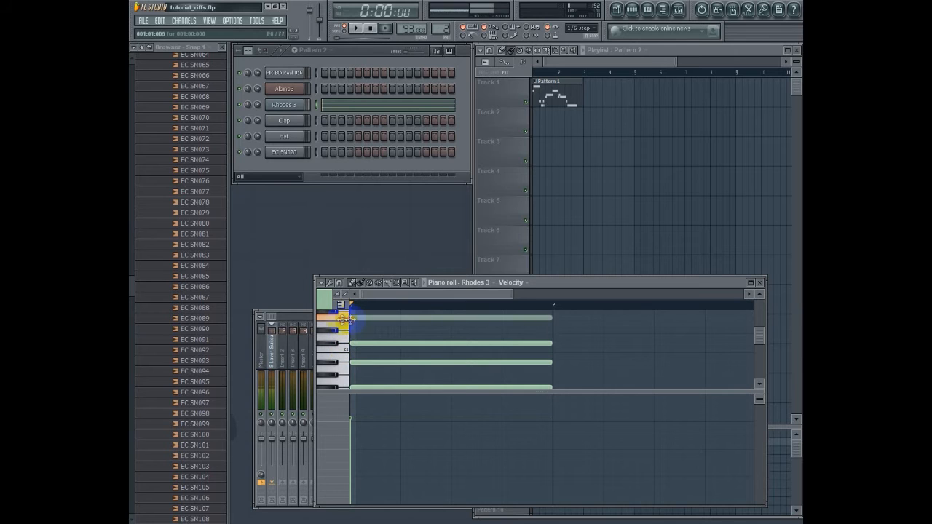
# Step: Play the Rhodes 3 chord and compare how it sounds with and without the top F6 note
pyautogui.click(355, 29)
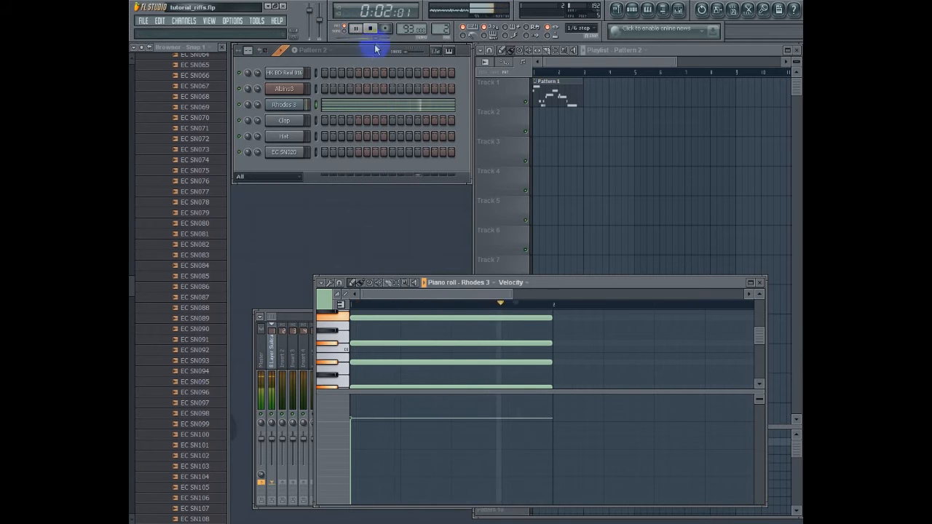
pyautogui.rightClick(430, 318)
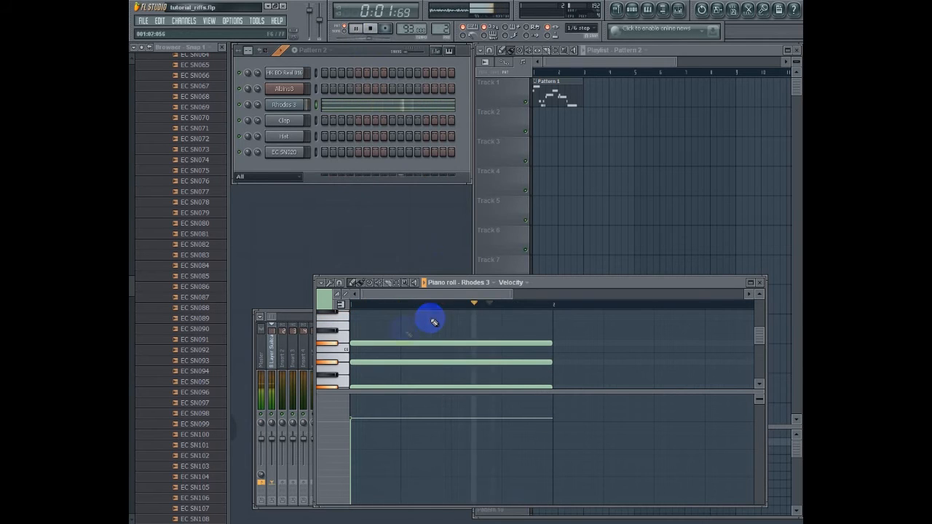
pyautogui.click(353, 317)
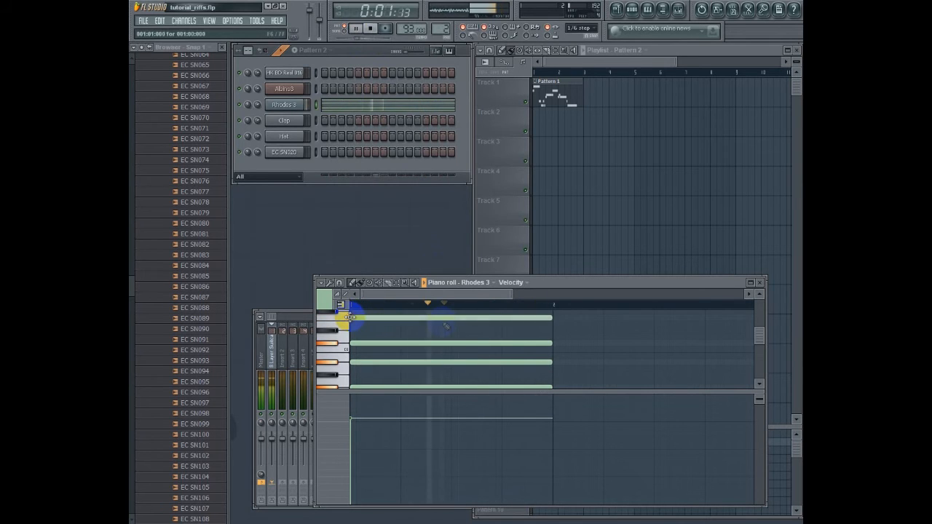
pyautogui.click(370, 29)
pyautogui.click(370, 31)
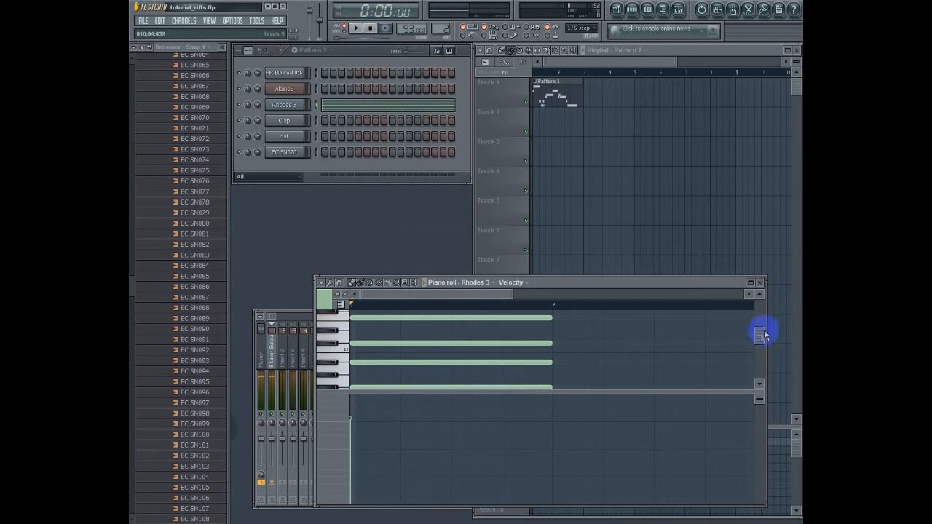
# Step: Try staggering the upper four chord notes by about 4 ticks each from low to high, and play the result
pyautogui.moveTo(760, 337); pyautogui.dragTo(755, 340)
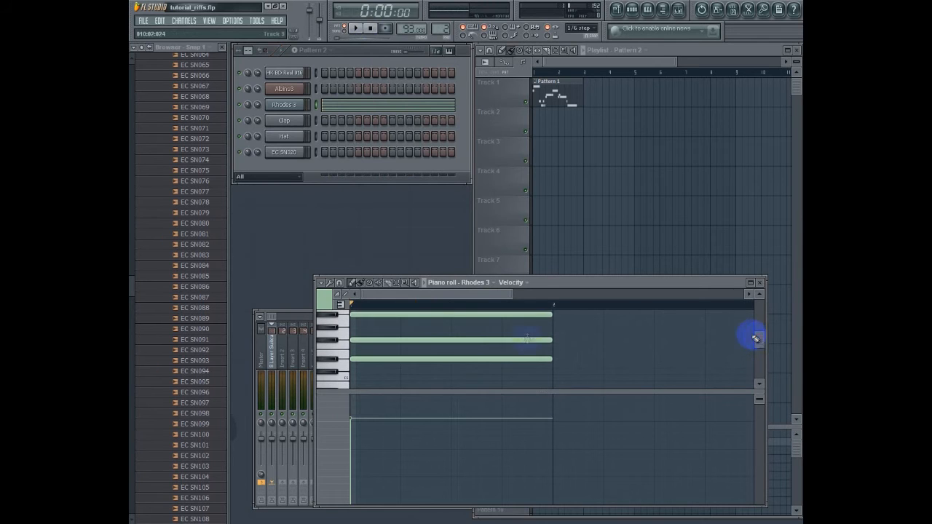
pyautogui.click(375, 340)
pyautogui.moveTo(378, 341); pyautogui.dragTo(379, 340)
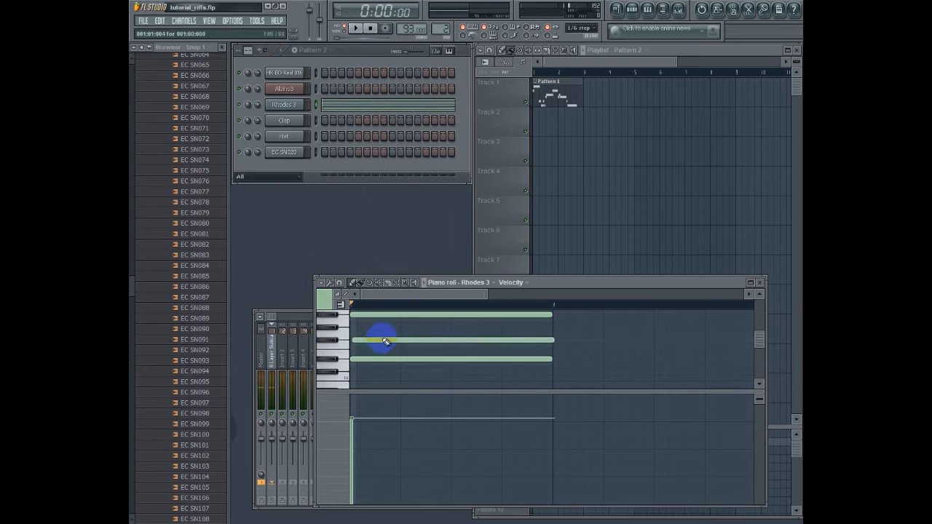
pyautogui.scroll(1, 385, 342)
pyautogui.click(375, 336)
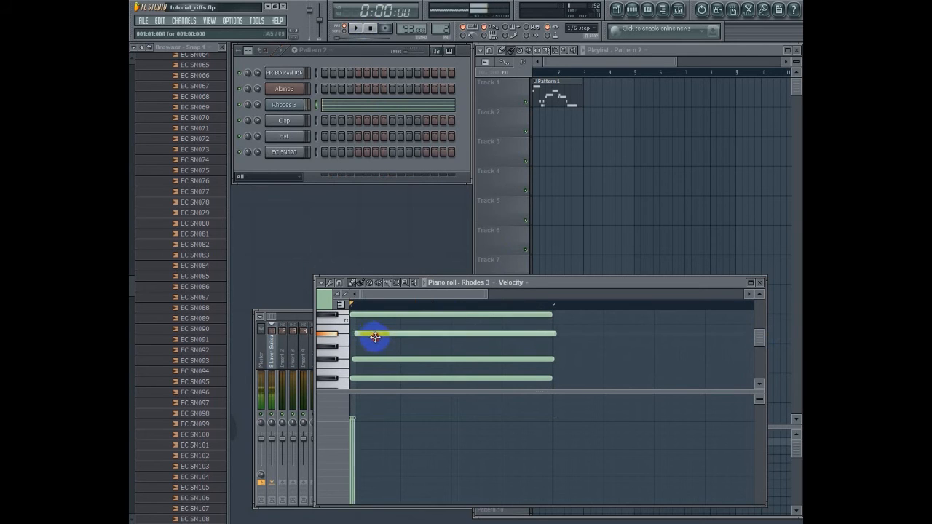
pyautogui.scroll(1, 375, 334)
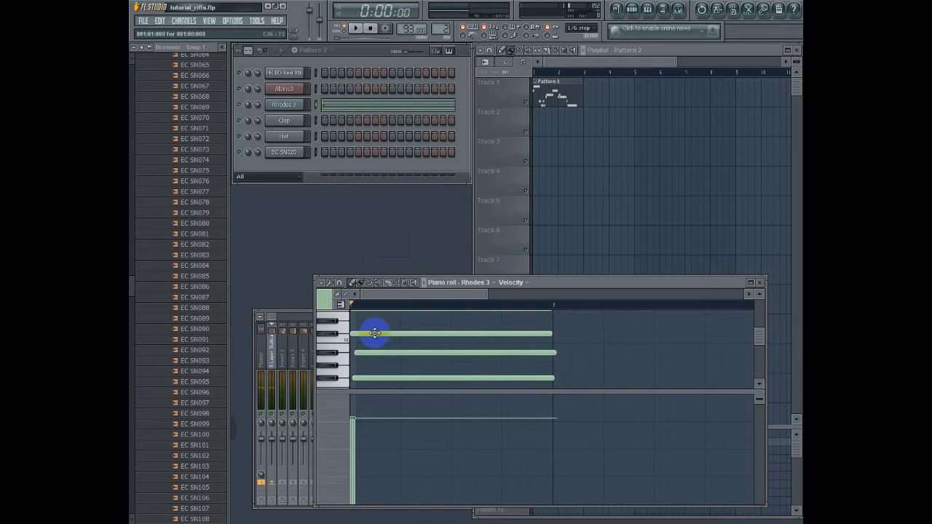
pyautogui.scroll(-1, 376, 334)
pyautogui.moveTo(374, 328); pyautogui.dragTo(383, 328)
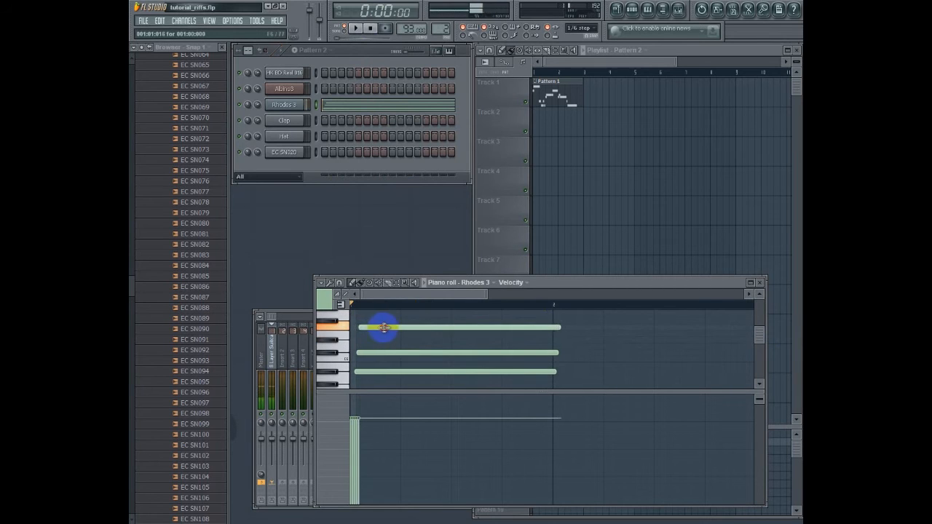
pyautogui.click(358, 29)
pyautogui.click(371, 30)
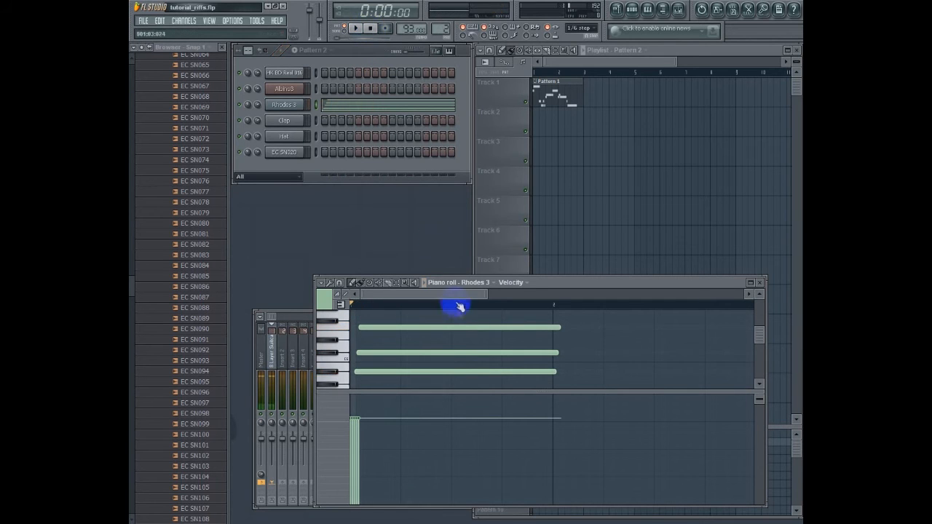
# Step: Widen the stagger so each chord note above D#5 starts 12 ticks after the note below it
pyautogui.scroll(-9, 458, 315)
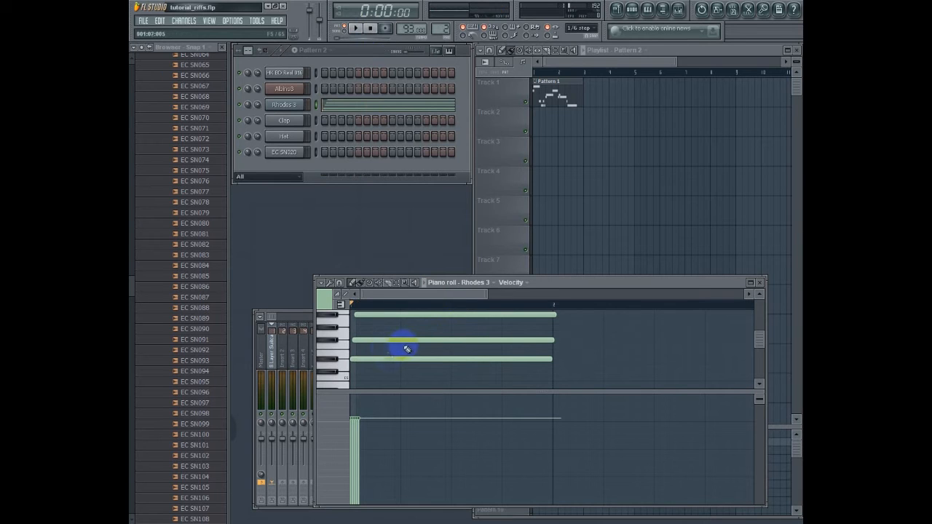
pyautogui.moveTo(373, 341); pyautogui.dragTo(375, 341)
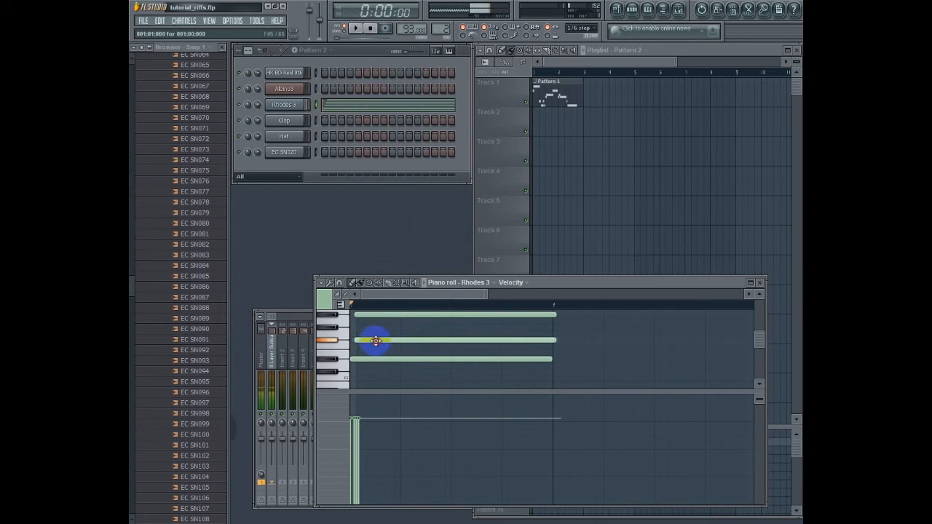
pyautogui.scroll(2, 376, 342)
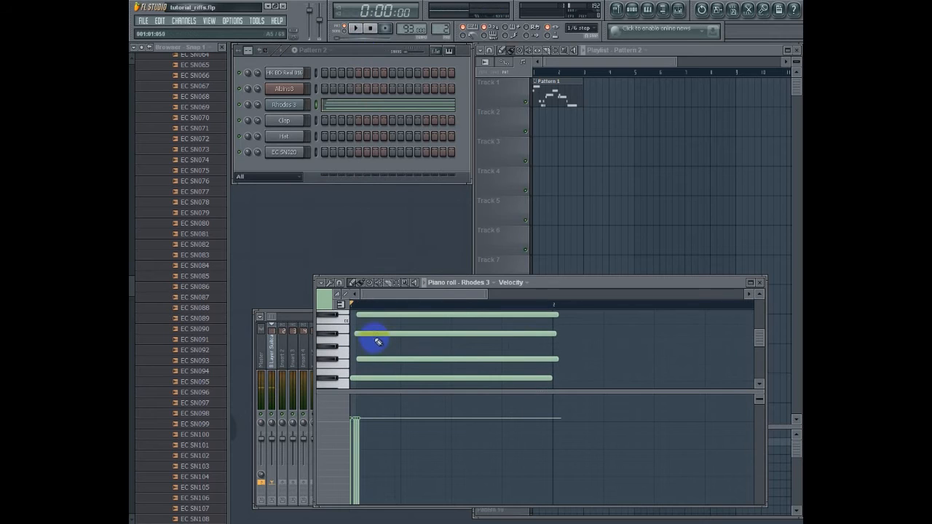
pyautogui.moveTo(372, 334); pyautogui.dragTo(399, 349)
pyautogui.scroll(2, 408, 344)
pyautogui.scroll(2, 406, 338)
# Step: Shorten the four staggered upper notes so they all end at bar 2, and play back the strummed chord
pyautogui.scroll(-3, 501, 340)
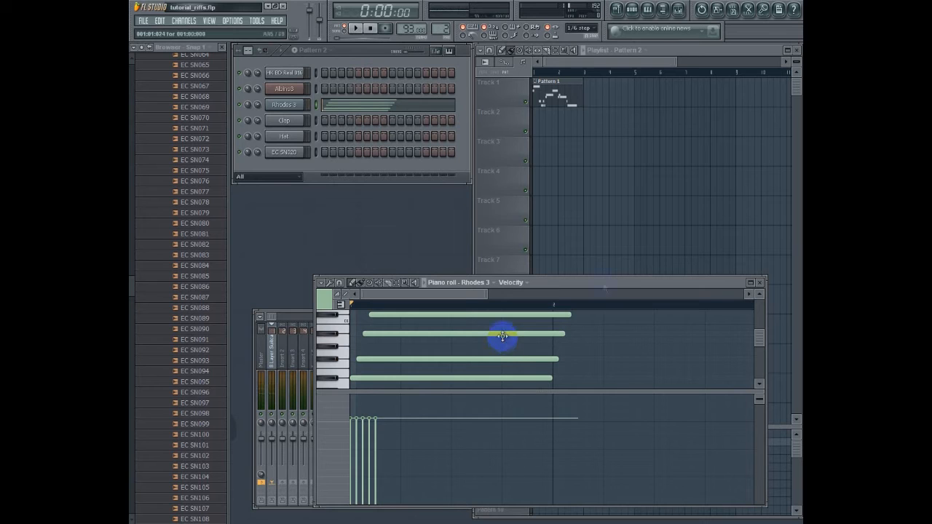
pyautogui.moveTo(761, 339); pyautogui.dragTo(763, 332)
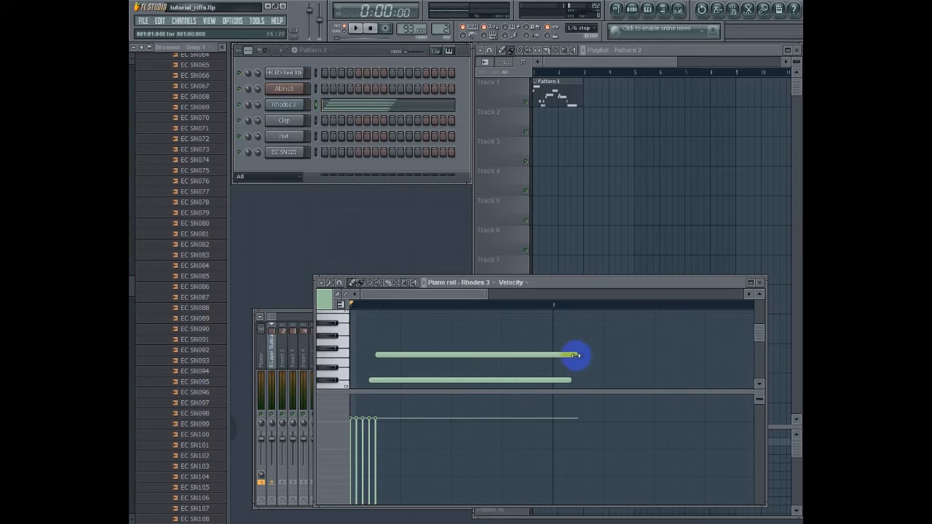
pyautogui.moveTo(574, 356); pyautogui.dragTo(552, 382)
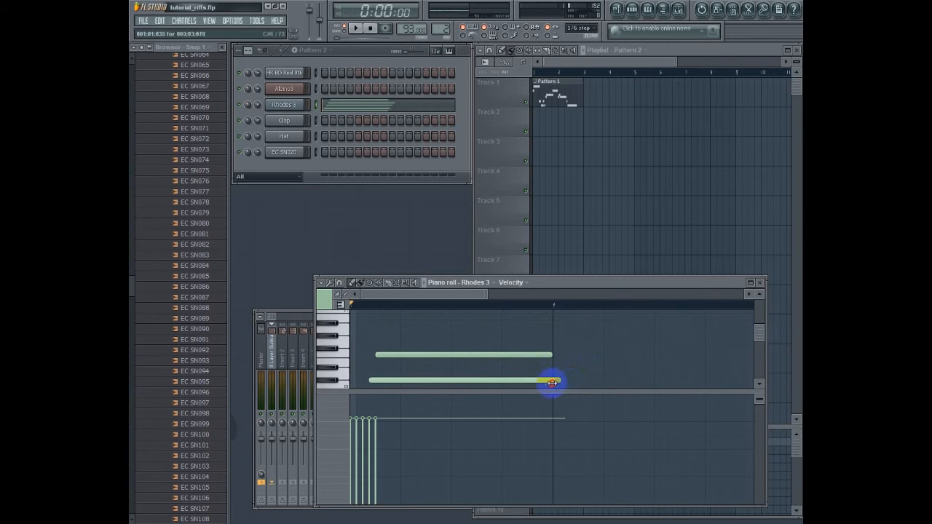
pyautogui.scroll(-3, 555, 385)
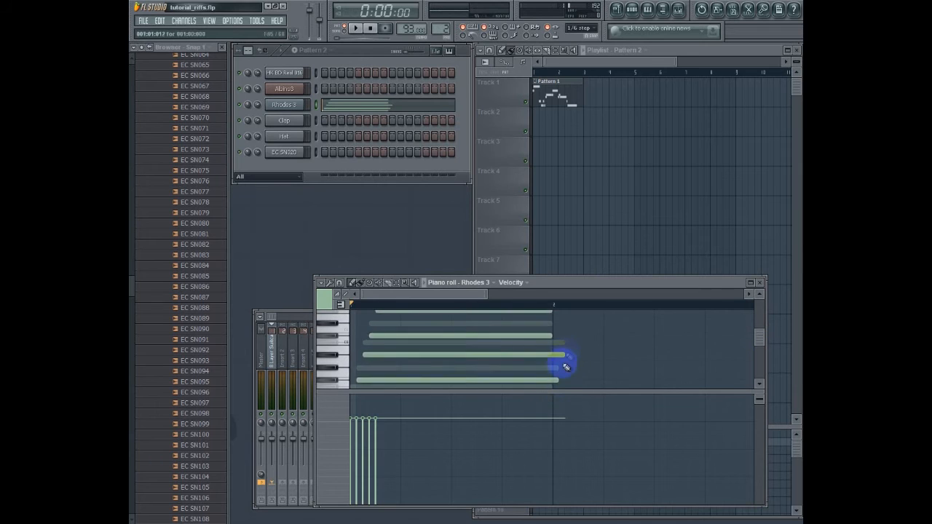
pyautogui.moveTo(564, 342); pyautogui.dragTo(553, 348)
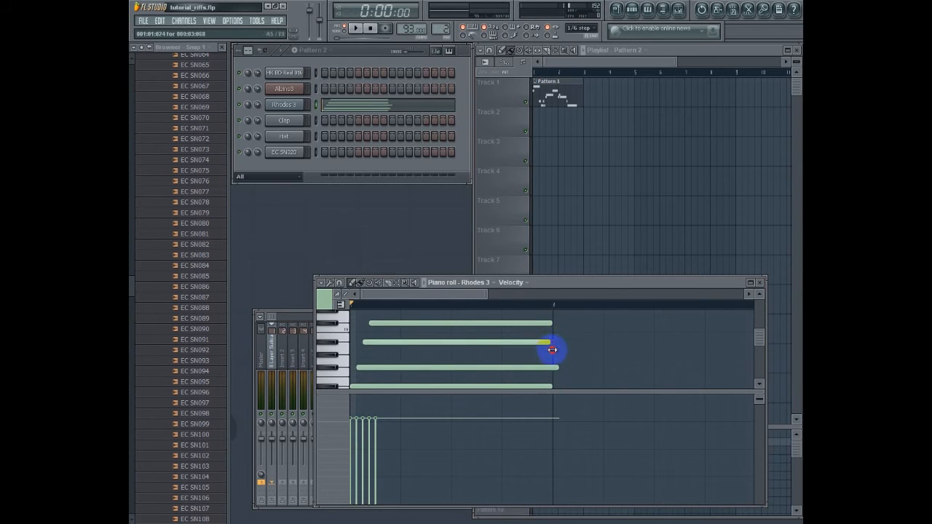
pyautogui.moveTo(557, 369); pyautogui.dragTo(551, 369)
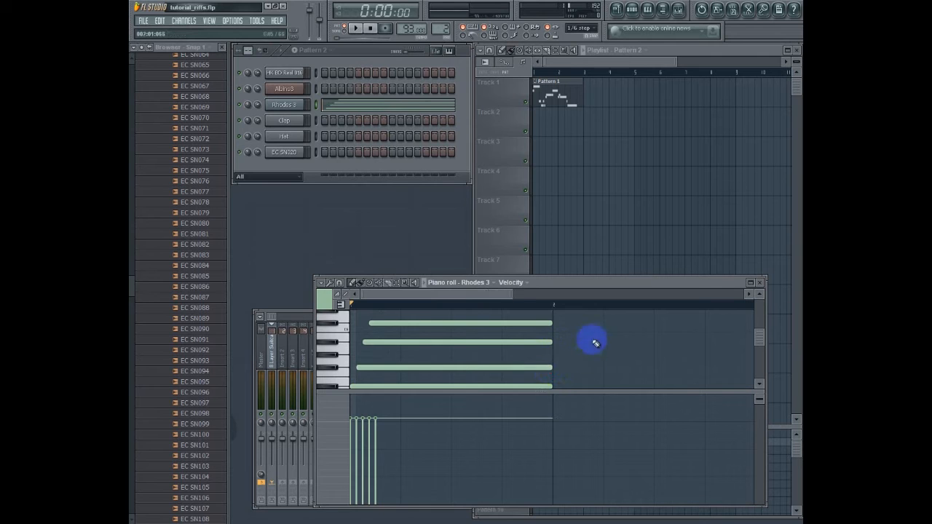
pyautogui.click(354, 29)
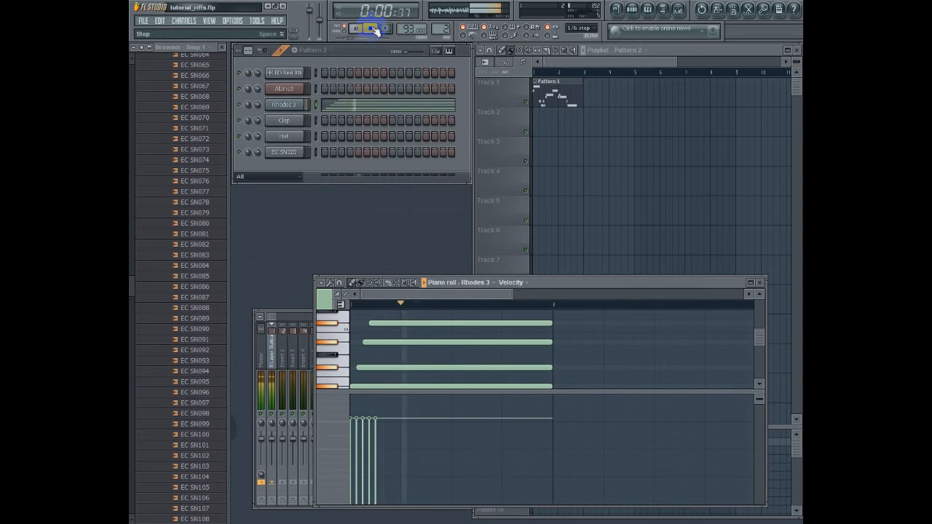
pyautogui.click(372, 29)
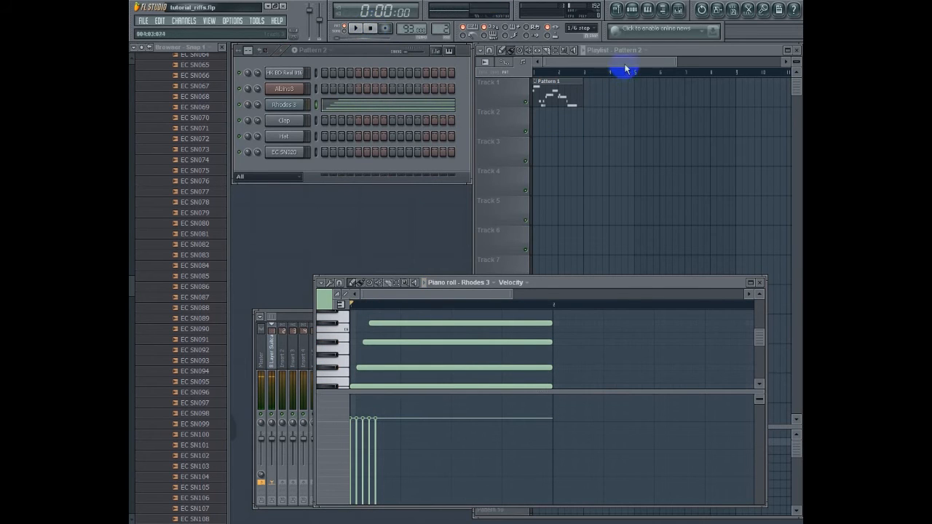
# Step: Switch to Pattern 3 and audition several EC snare samples in the browser, including EC SN087
pyautogui.click(625, 69)
pyautogui.click(509, 451)
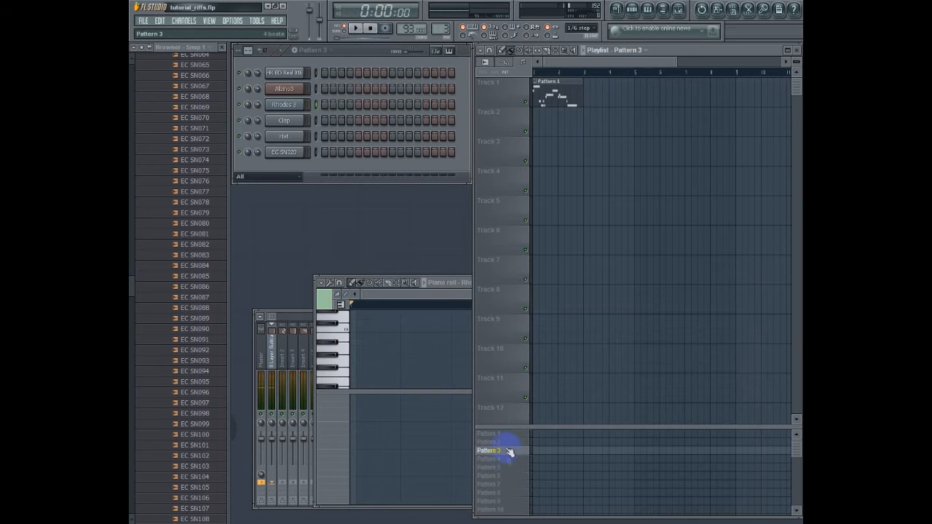
pyautogui.moveTo(195, 225); pyautogui.dragTo(197, 259)
pyautogui.click(199, 255)
pyautogui.click(203, 299)
pyautogui.click(200, 340)
pyautogui.click(203, 298)
pyautogui.moveTo(204, 300); pyautogui.dragTo(299, 164)
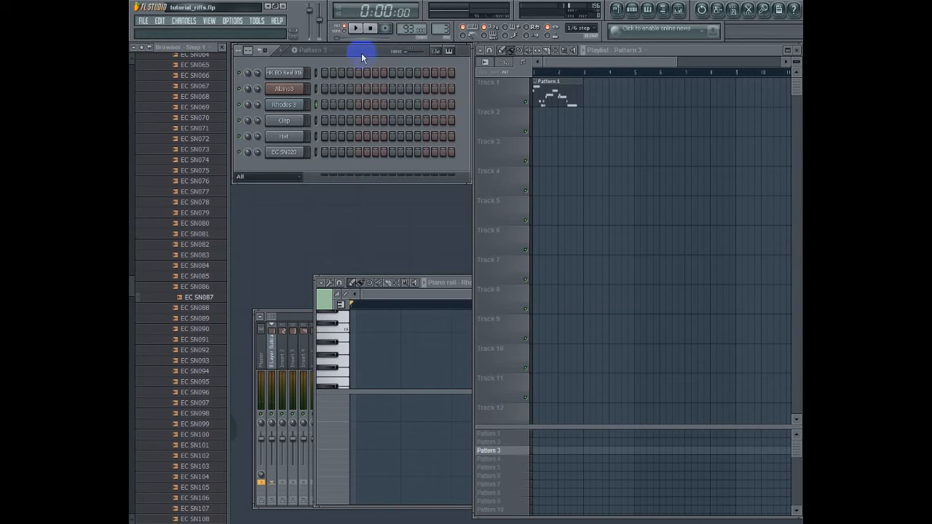
# Step: Program HK BD Real 016 kicks on steps 1, 9 and 16 and EC SN020 snares on steps 5 and 13, and play the beat
pyautogui.click(324, 74)
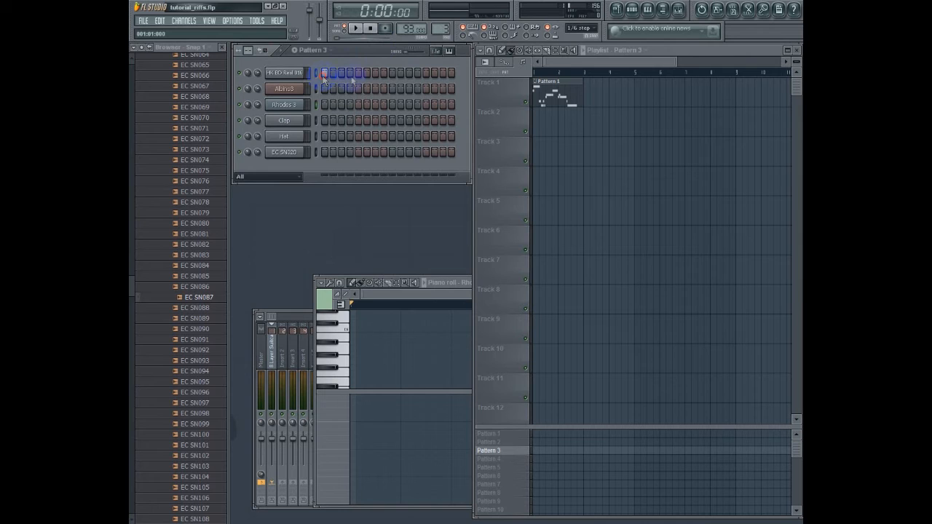
pyautogui.click(358, 153)
pyautogui.click(426, 151)
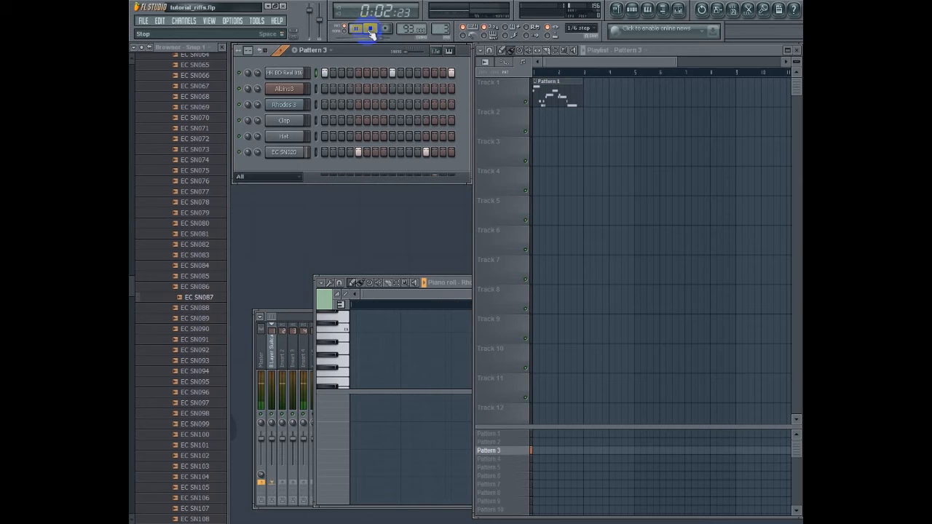
pyautogui.click(370, 31)
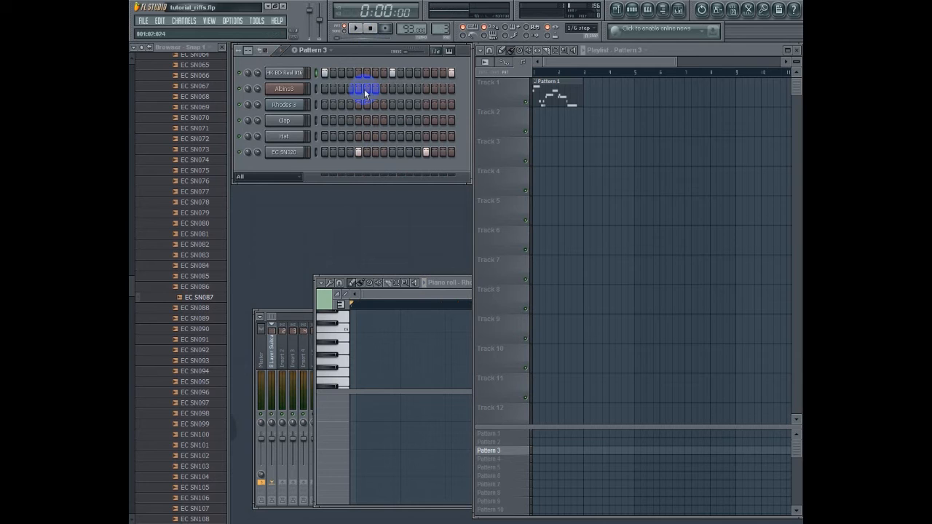
# Step: Convert the kick steps to piano roll notes, shorten the first to 24 ticks, and add 16-tick C5 notes late in beats 1 and 2
pyautogui.rightClick(300, 72)
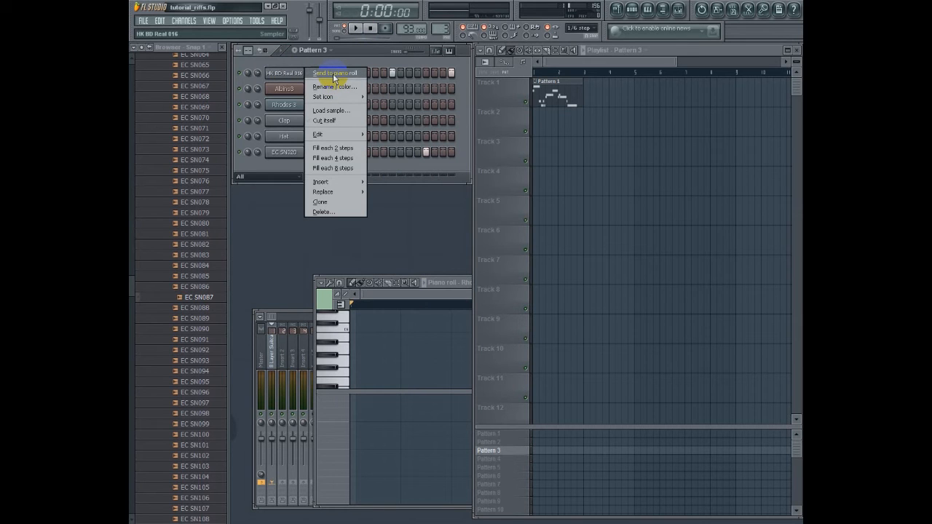
pyautogui.click(332, 73)
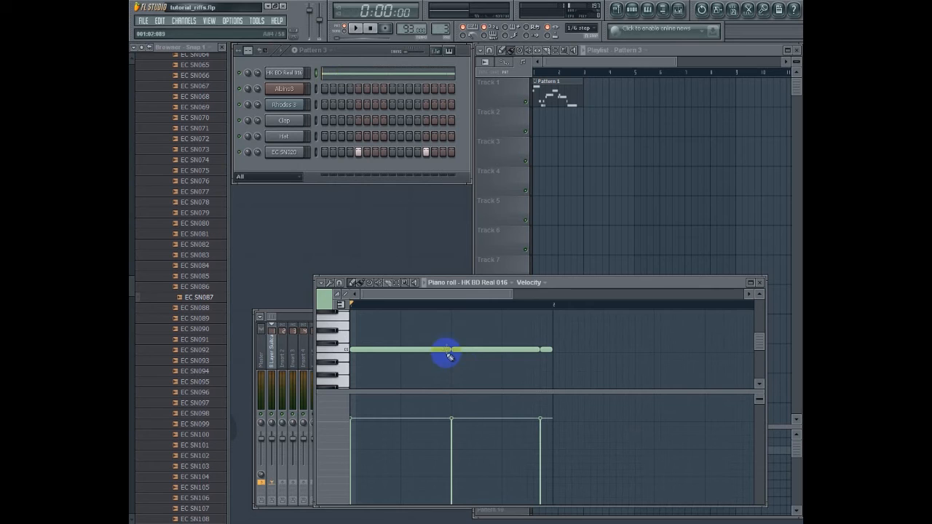
pyautogui.moveTo(448, 349); pyautogui.dragTo(358, 353)
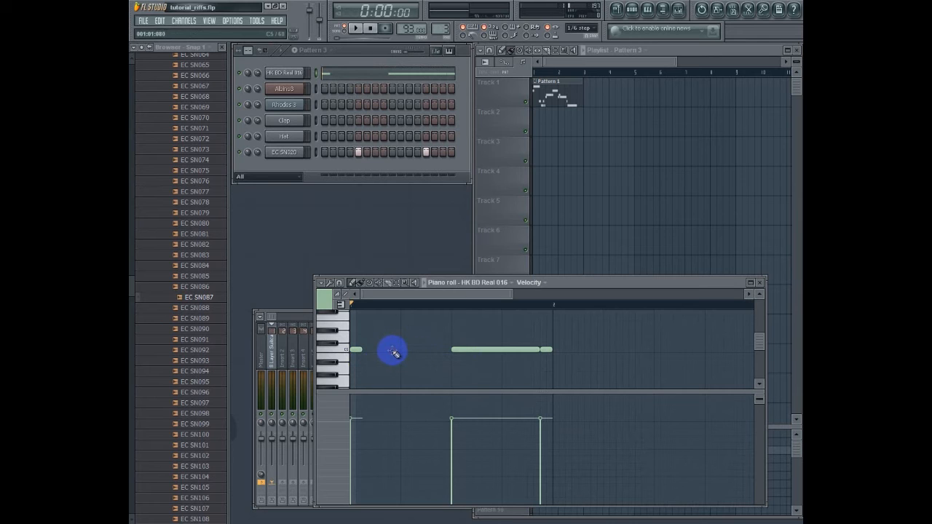
pyautogui.click(400, 350)
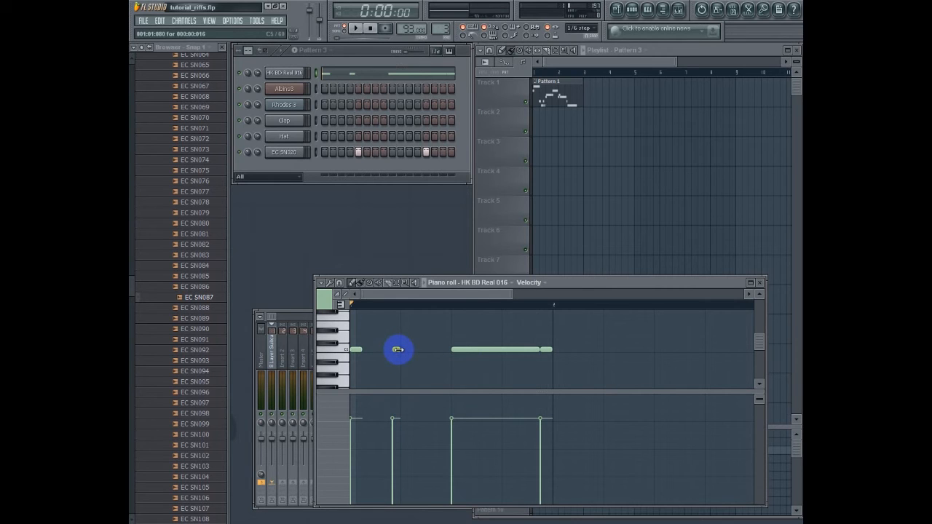
pyautogui.click(440, 350)
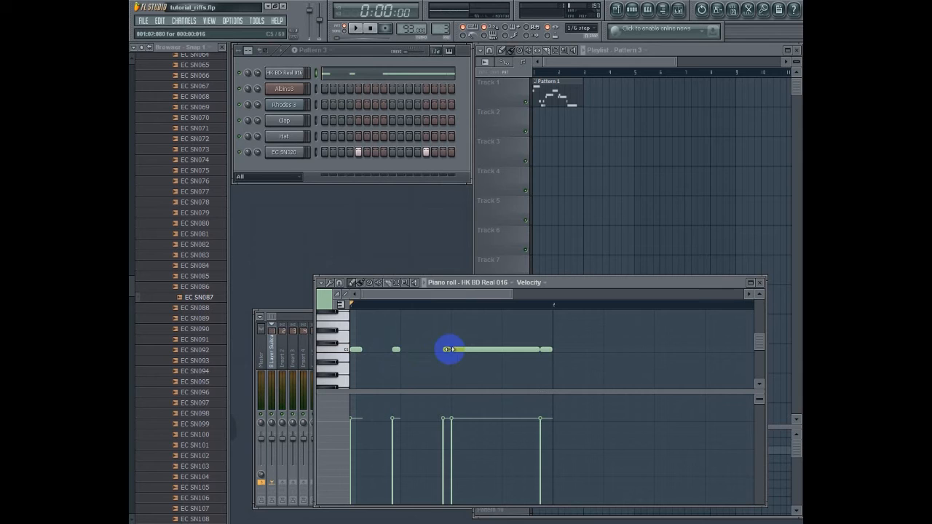
# Step: With the pattern playing, lower the two added kicks' velocity to about 73%, and make the last kick a quieter, shorter note just before bar 2
pyautogui.click(357, 31)
pyautogui.moveTo(394, 422); pyautogui.dragTo(447, 430)
pyautogui.click(444, 421)
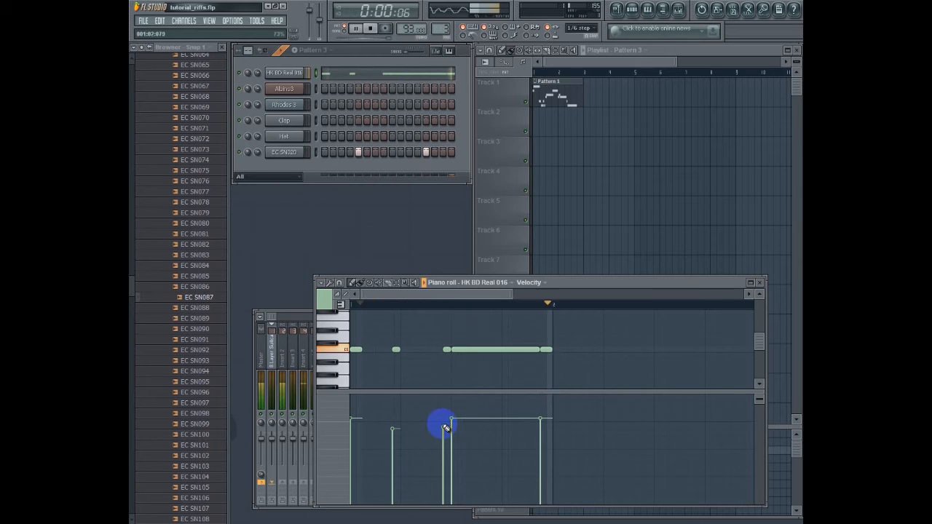
pyautogui.moveTo(547, 349); pyautogui.dragTo(555, 350)
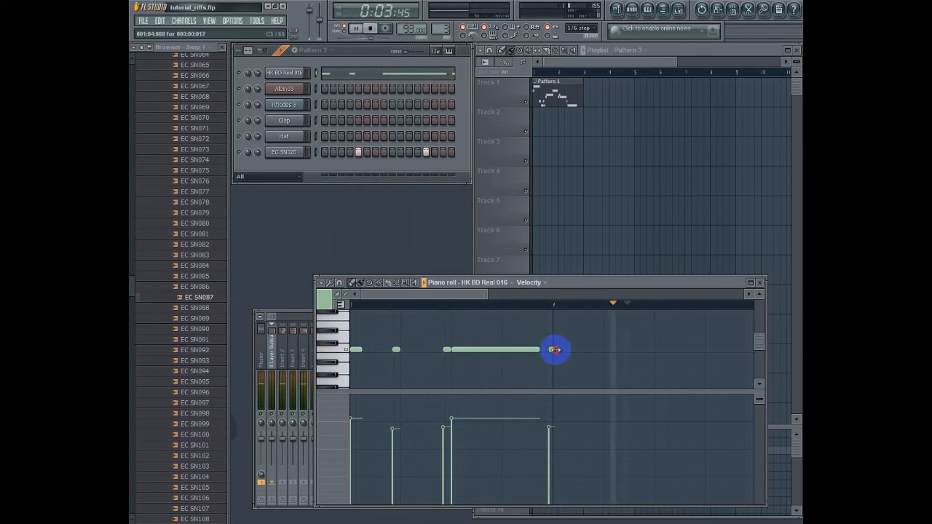
pyautogui.moveTo(550, 350); pyautogui.dragTo(549, 350)
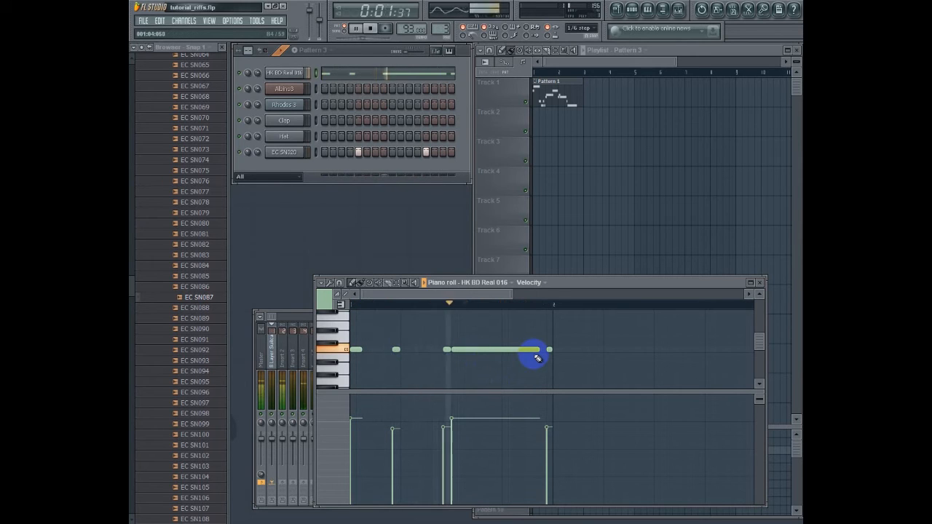
# Step: Trim the long beat 3 kick note to 24 ticks, and add matching C5 notes halfway through beat 3 and a third into beat 2
pyautogui.moveTo(539, 350); pyautogui.dragTo(464, 360)
pyautogui.click(483, 351)
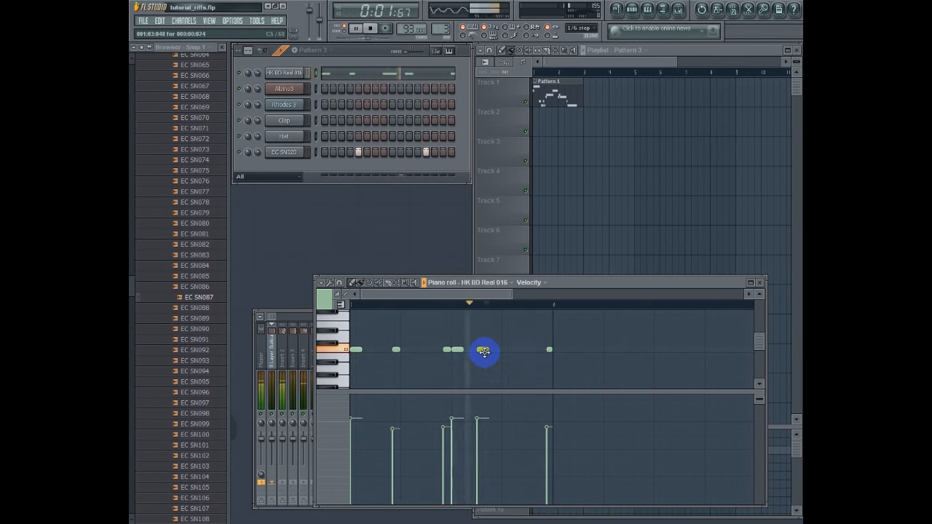
pyautogui.click(421, 349)
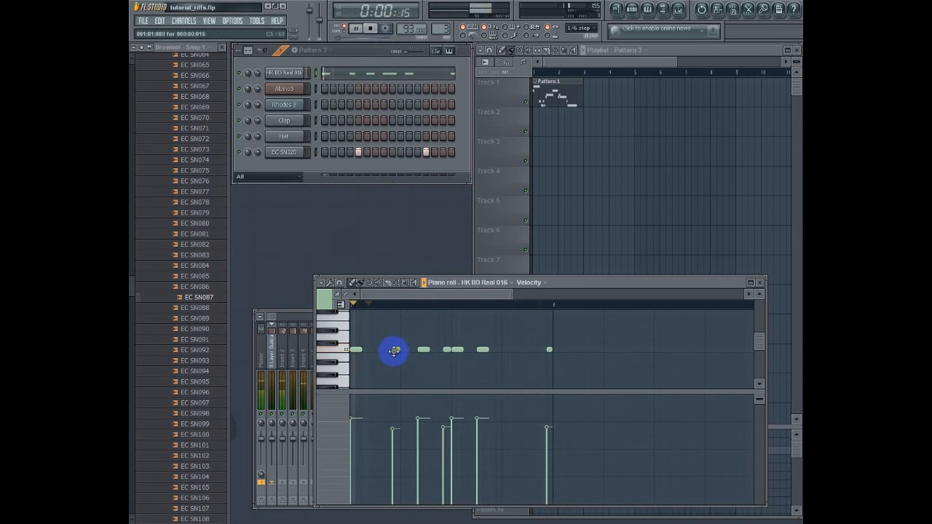
# Step: Try the main snap at (none), stop playback, and set the snap back to 1/6 step
pyautogui.click(587, 28)
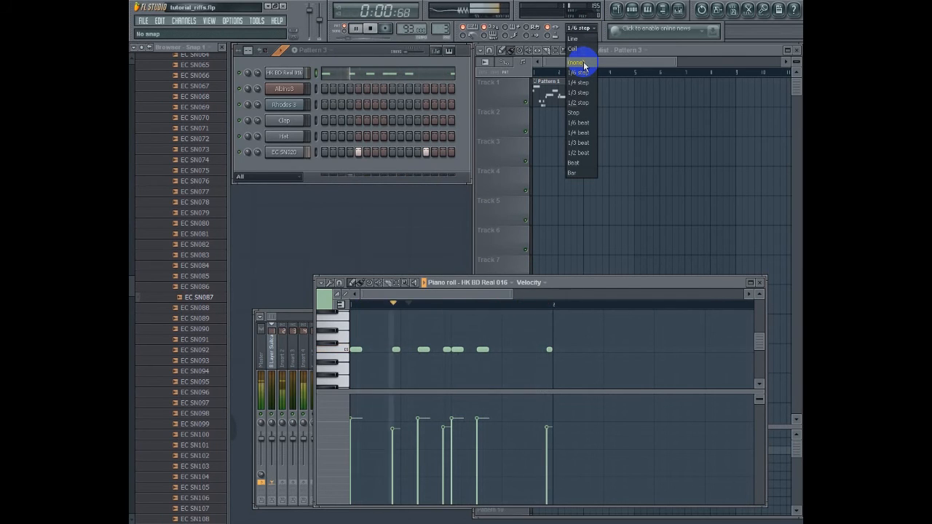
pyautogui.click(583, 61)
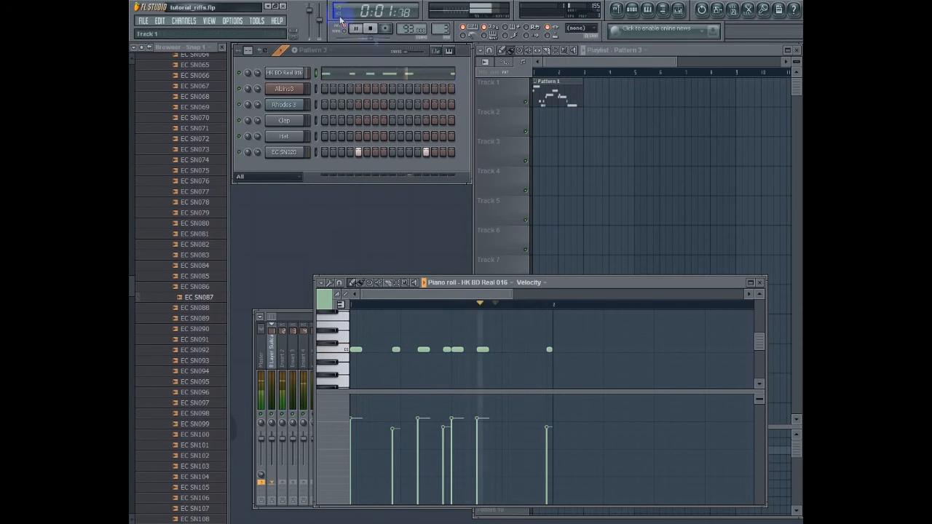
pyautogui.click(370, 29)
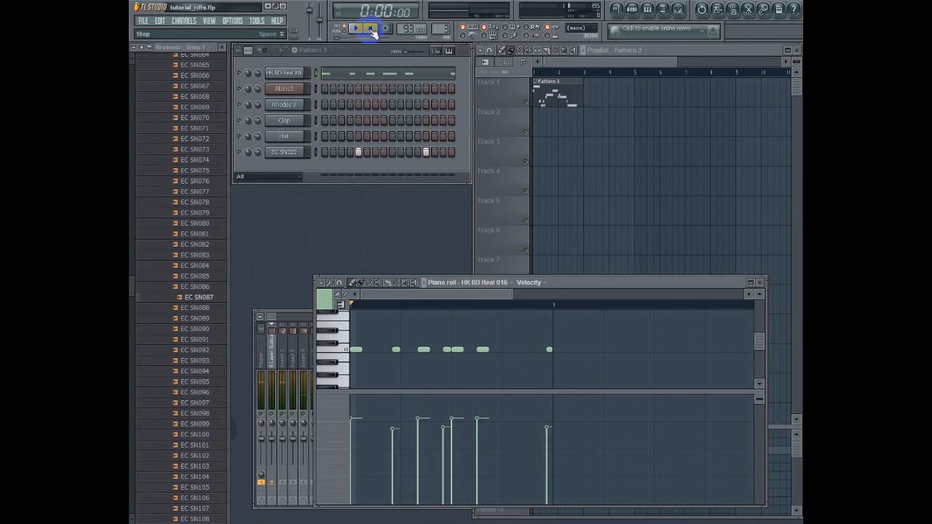
pyautogui.click(587, 27)
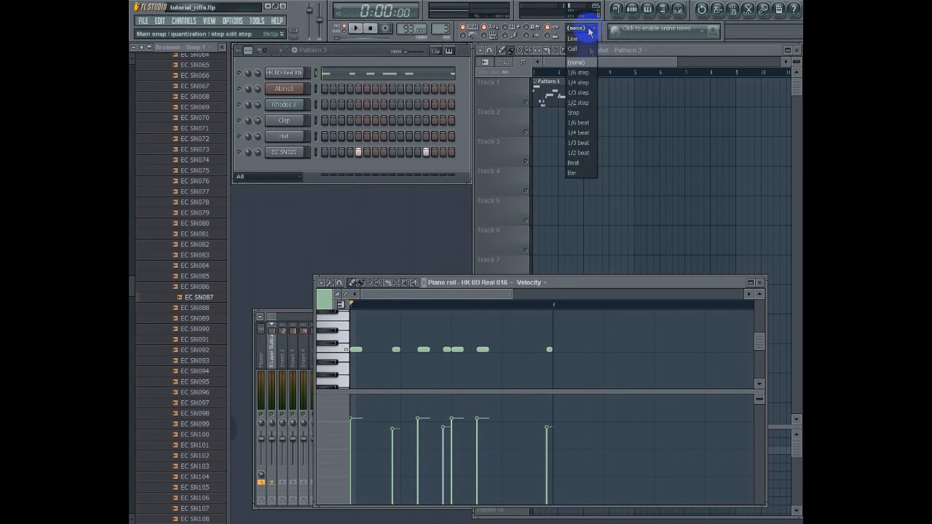
pyautogui.click(588, 73)
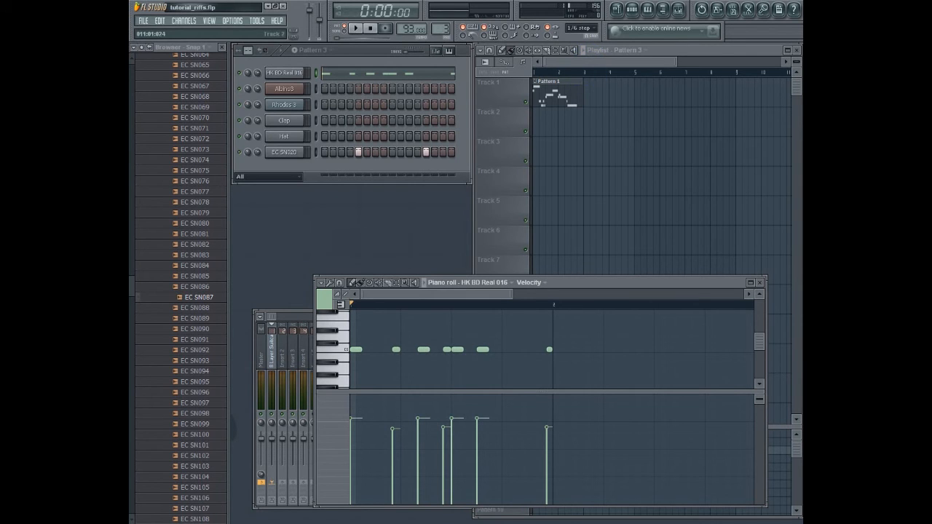
pyautogui.scroll(4, 551, 350)
pyautogui.scroll(-3, 552, 349)
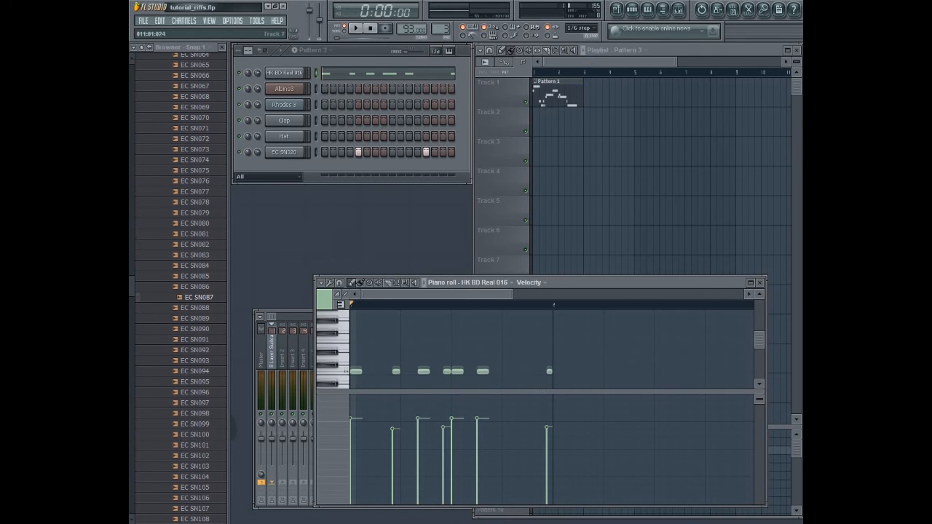